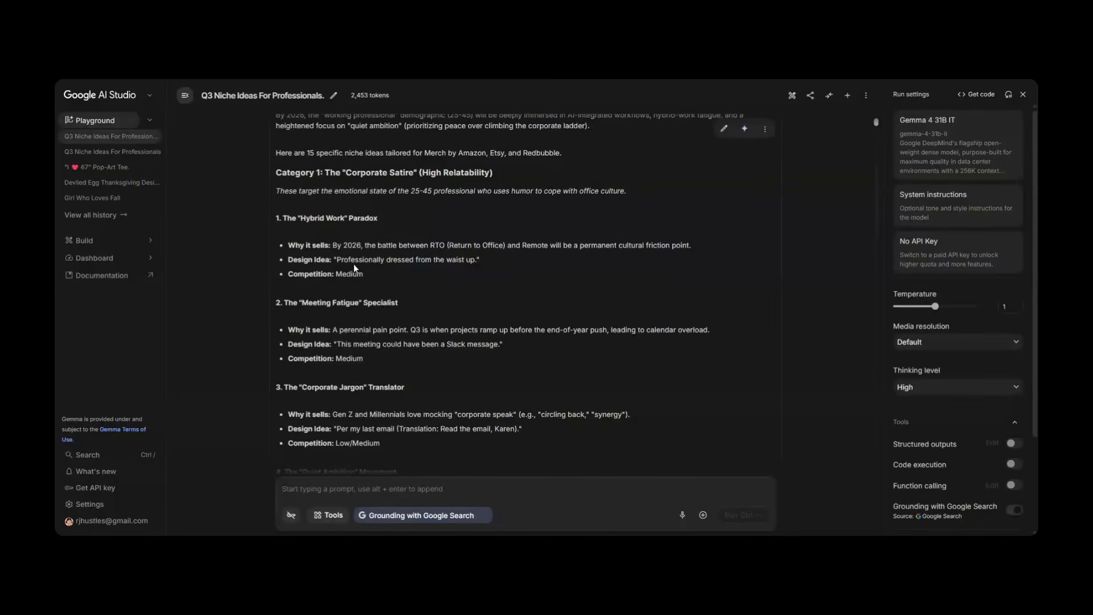
Step: Review the niche ideas in categories 1 and 2, checking each one's selling reason, design idea and competition level
drag(288, 245, 332, 248)
drag(303, 260, 333, 274)
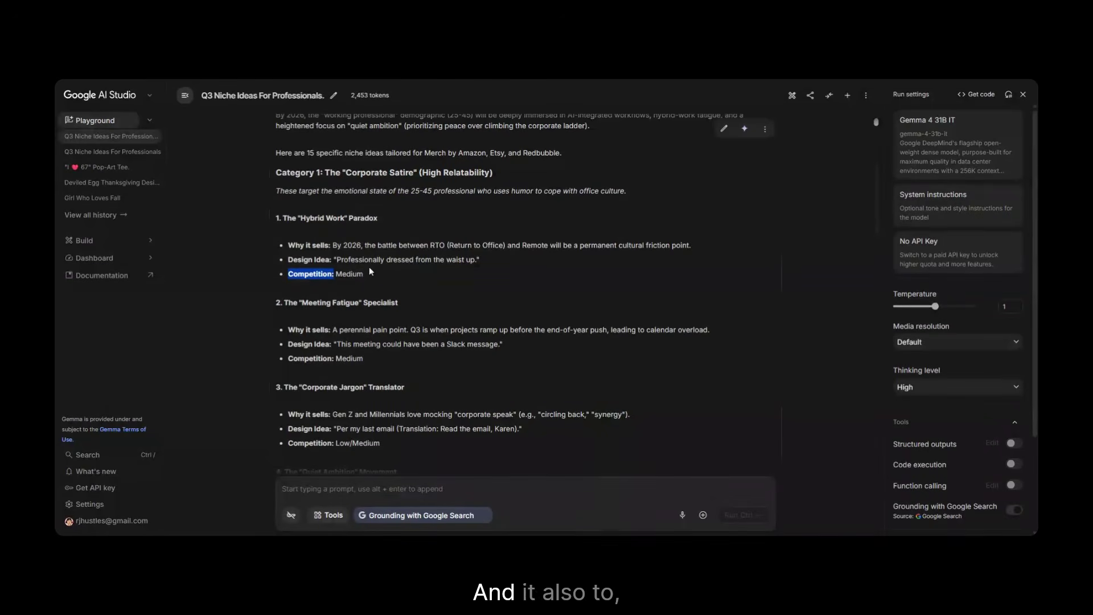
click(349, 274)
drag(333, 245, 699, 244)
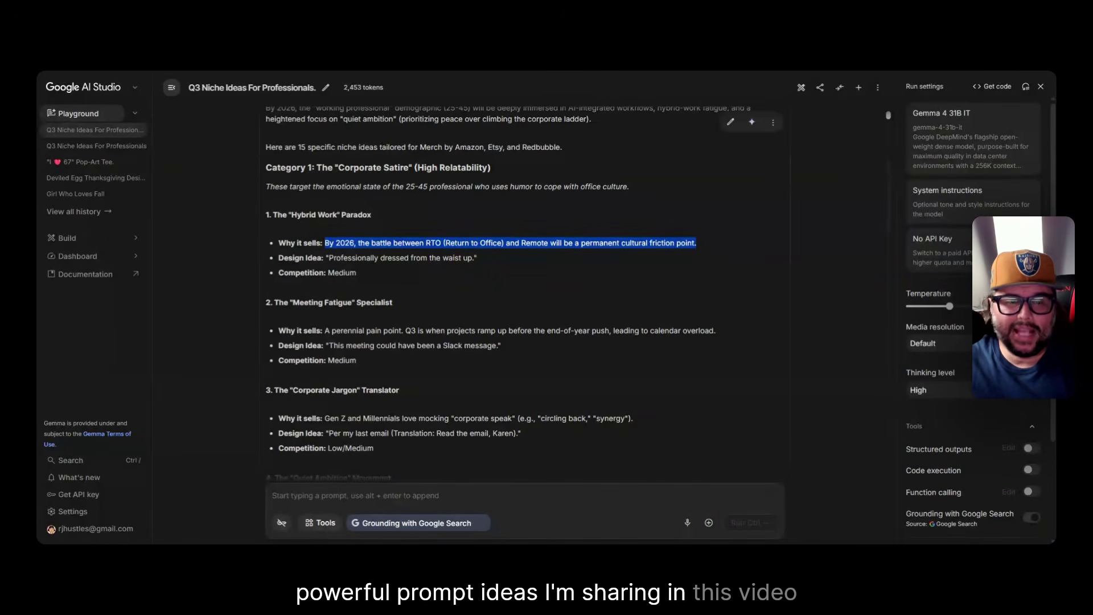
scroll(377, 330, down, 1)
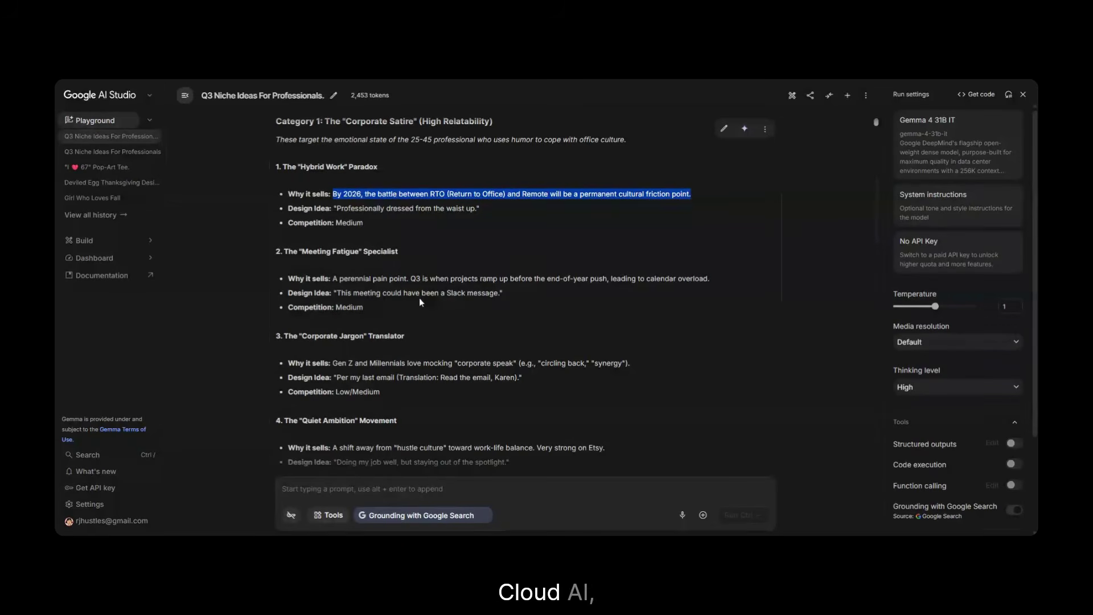
scroll(425, 312, down, 1)
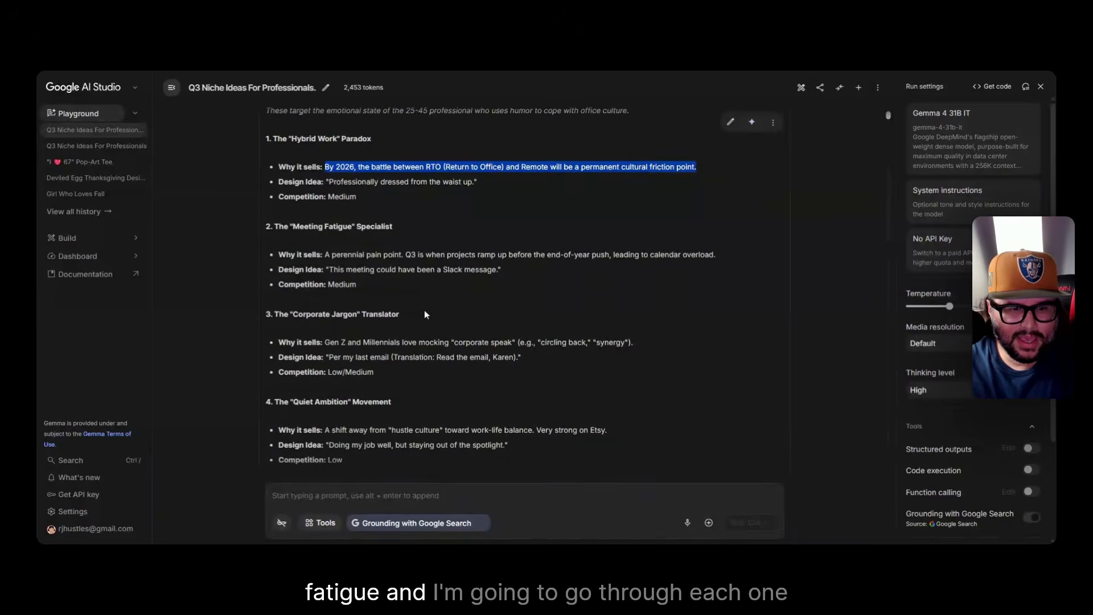
scroll(425, 314, down, 1)
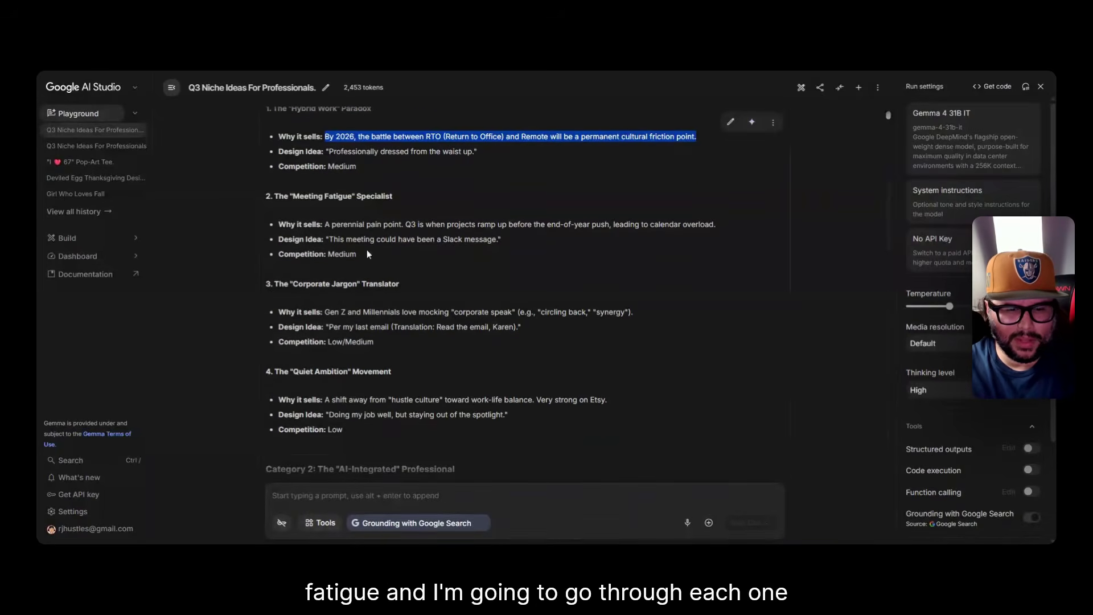
scroll(424, 314, down, 1)
scroll(490, 290, down, 3)
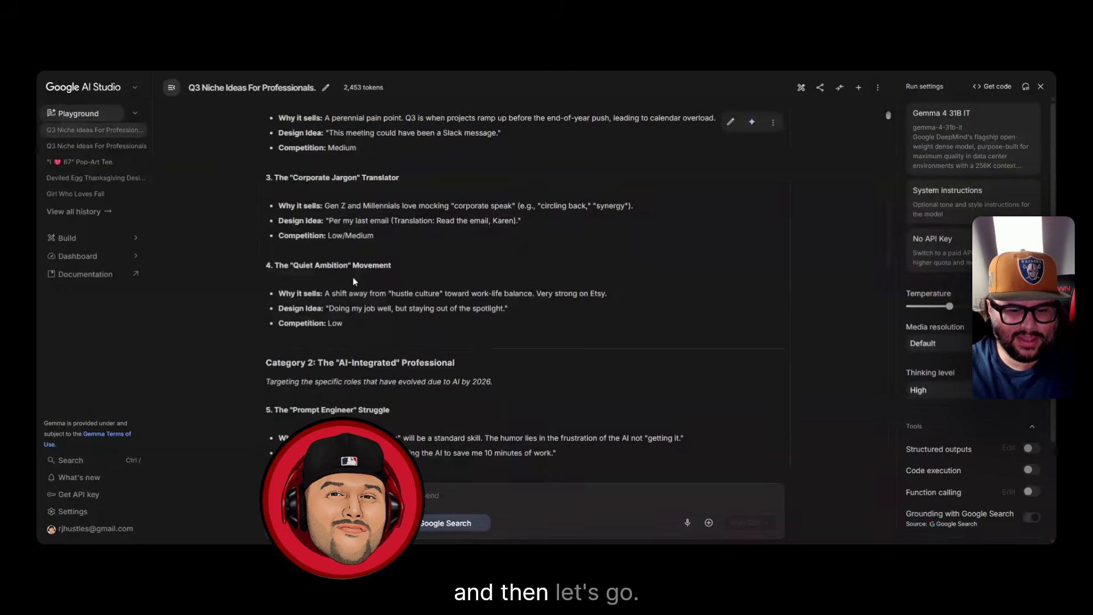
scroll(349, 281, down, 2)
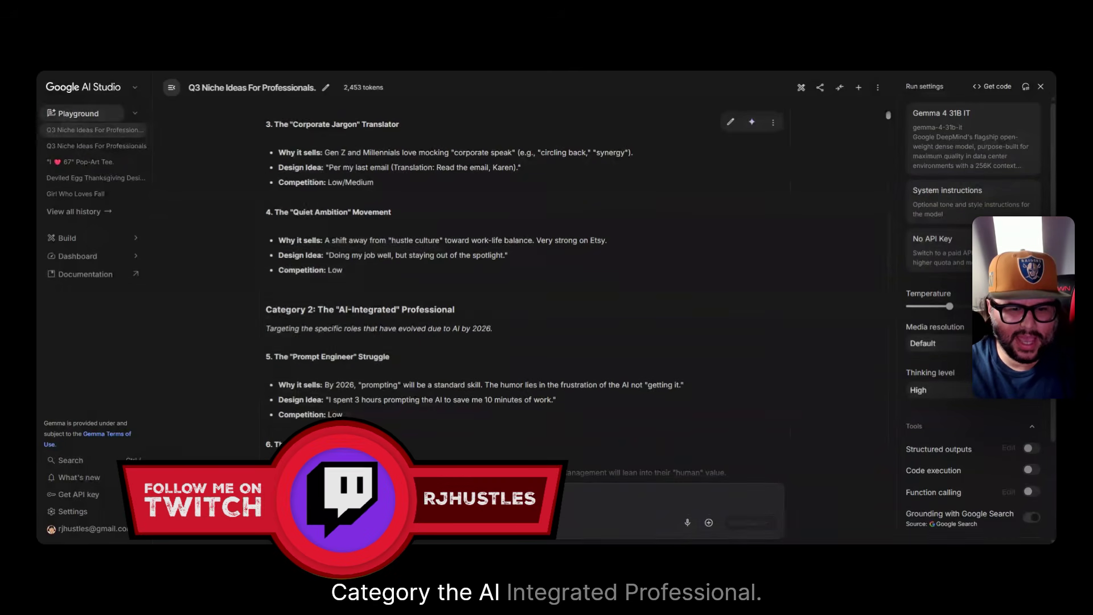
scroll(337, 310, down, 2)
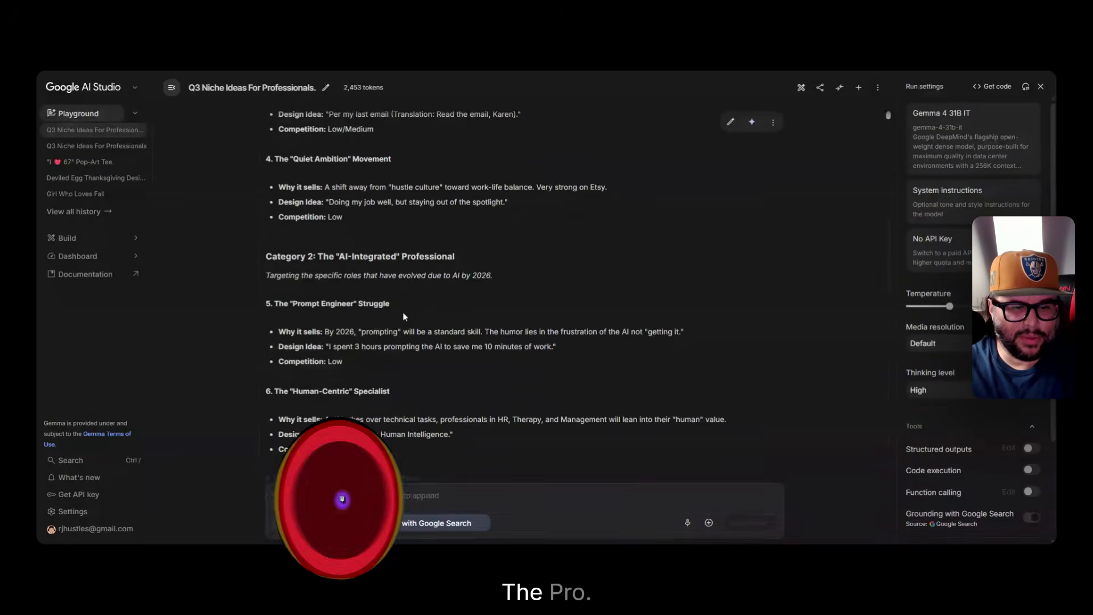
scroll(307, 277, down, 2)
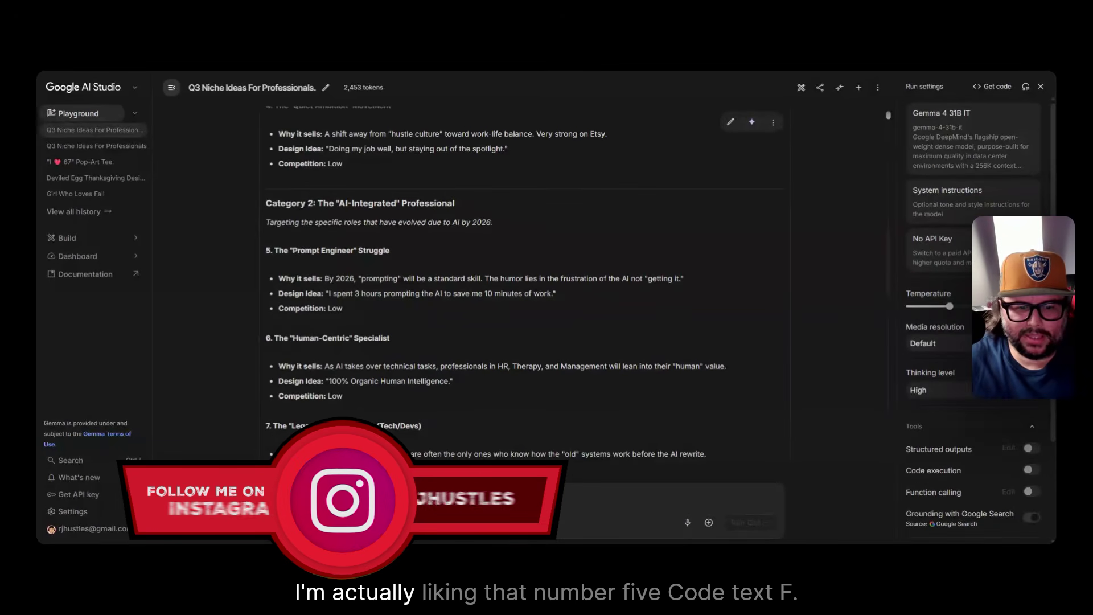
scroll(380, 335, down, 2)
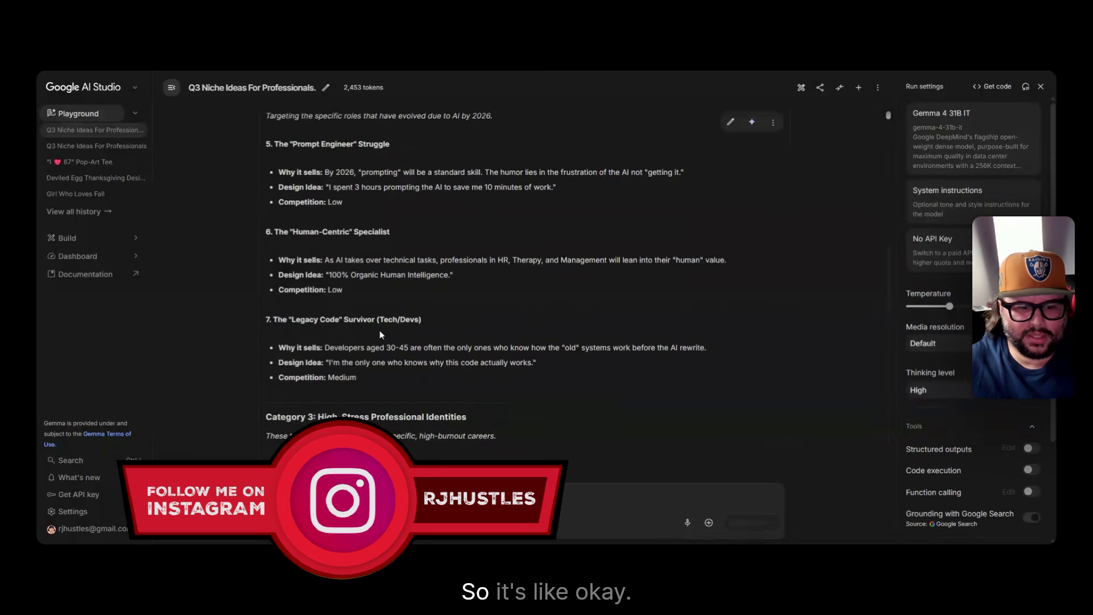
Step: Review the niche ideas in categories 3 to 5, through the "Digital Detox" Professional, and the summary strategy
scroll(380, 334, down, 3)
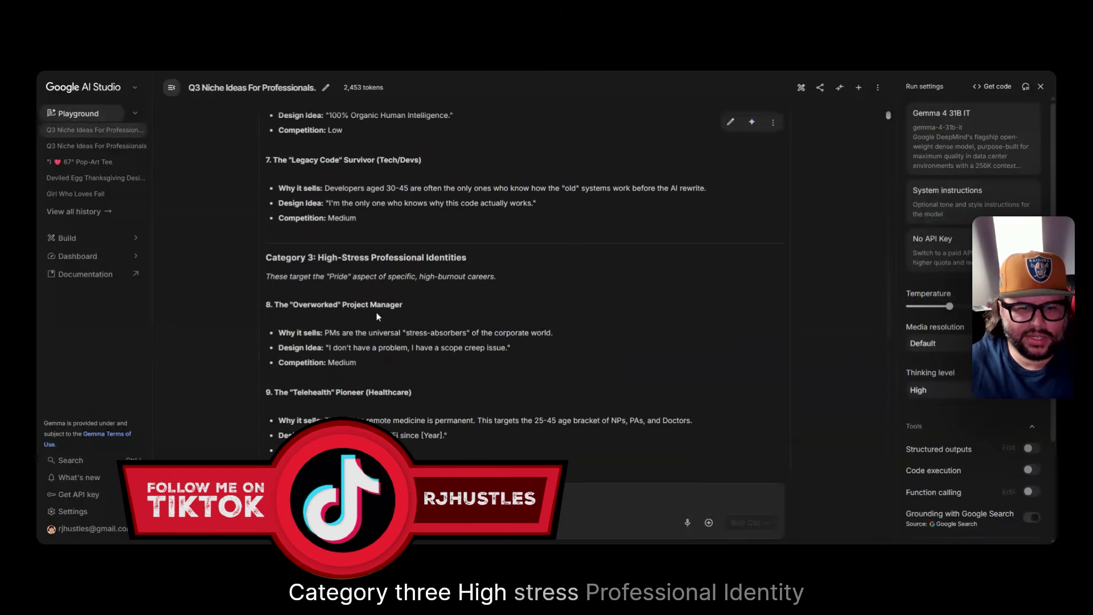
scroll(431, 293, down, 1)
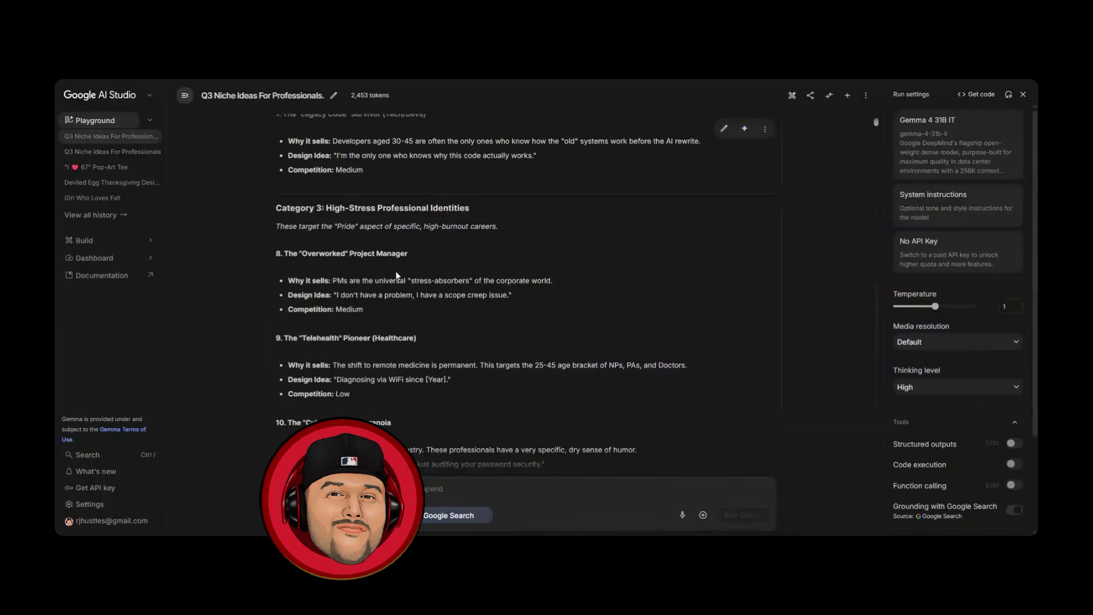
scroll(391, 273, down, 2)
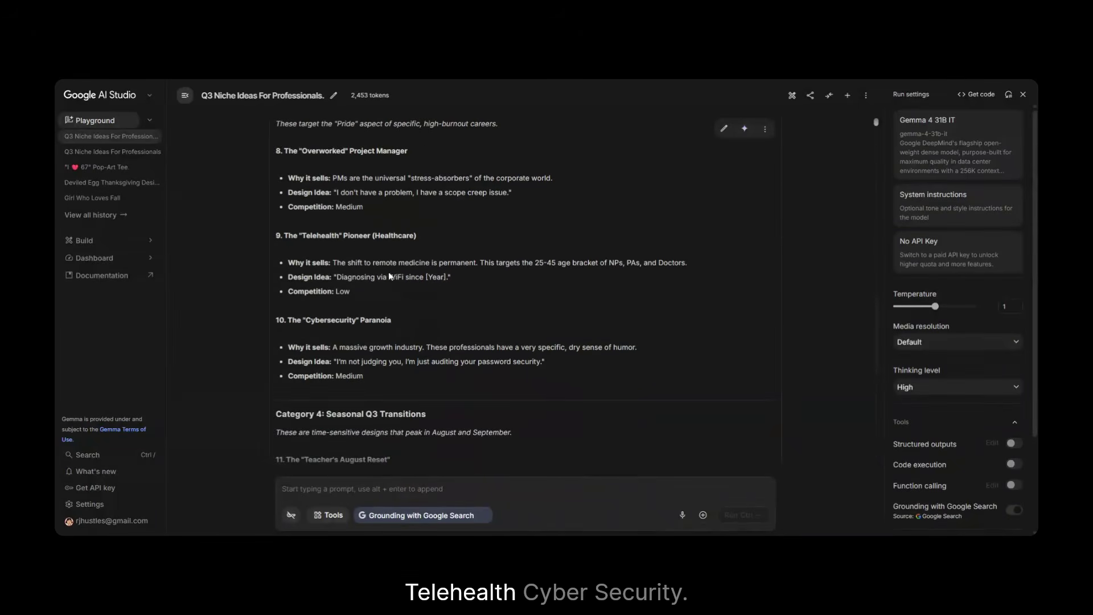
scroll(390, 276, down, 1)
scroll(523, 296, down, 2)
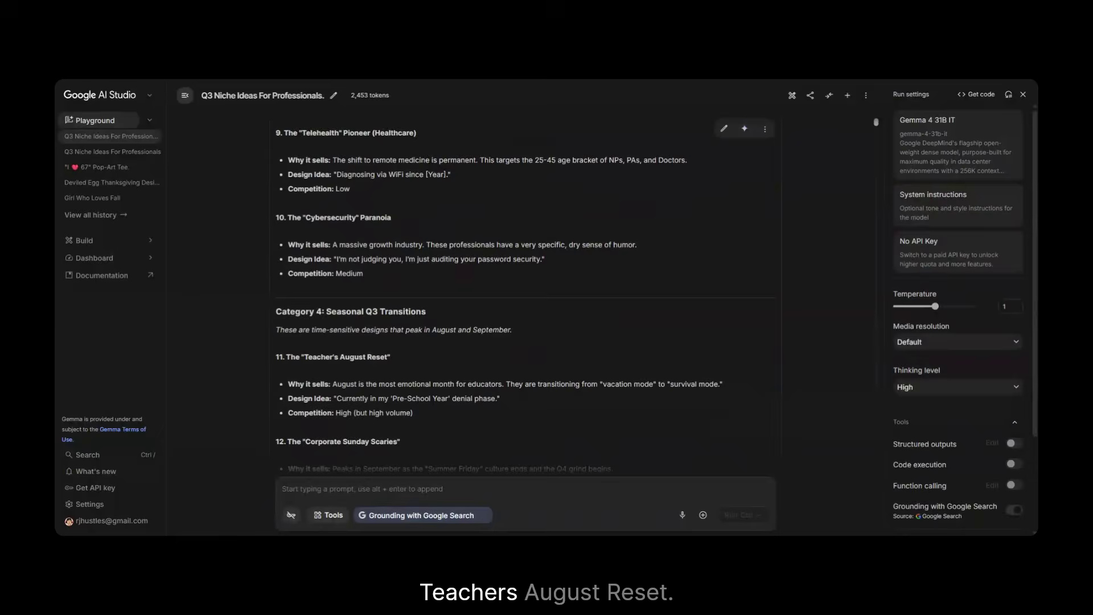
scroll(350, 355, down, 1)
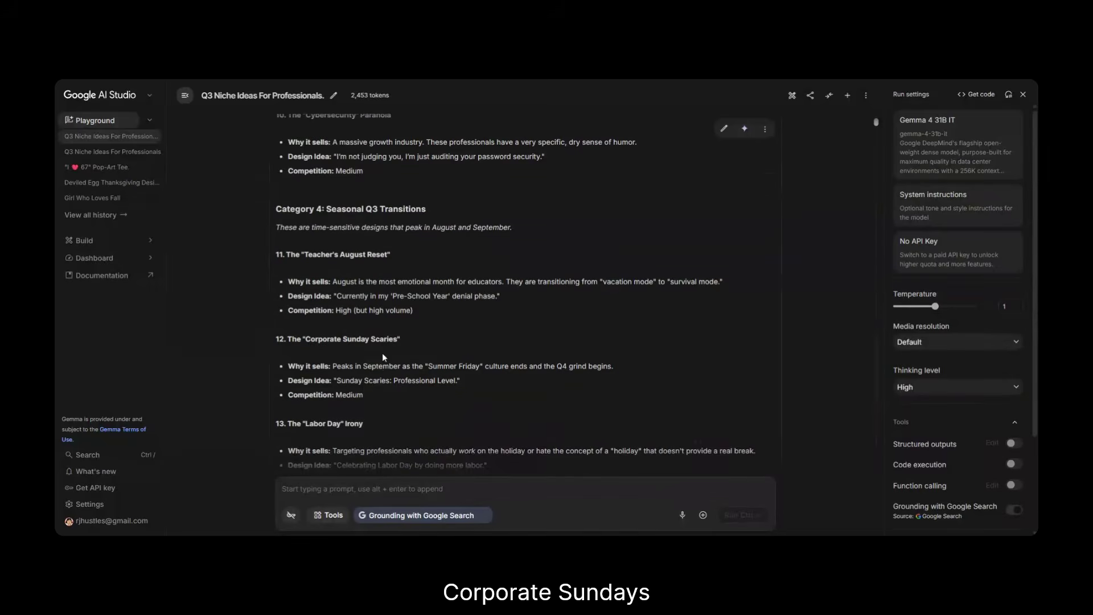
scroll(382, 353, down, 2)
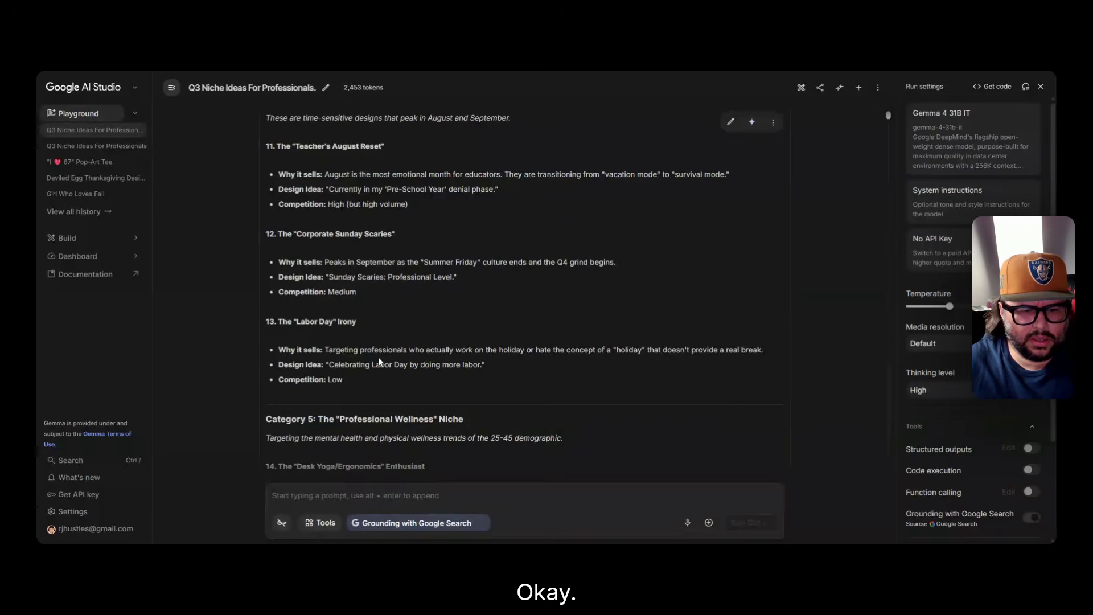
scroll(381, 361, down, 3)
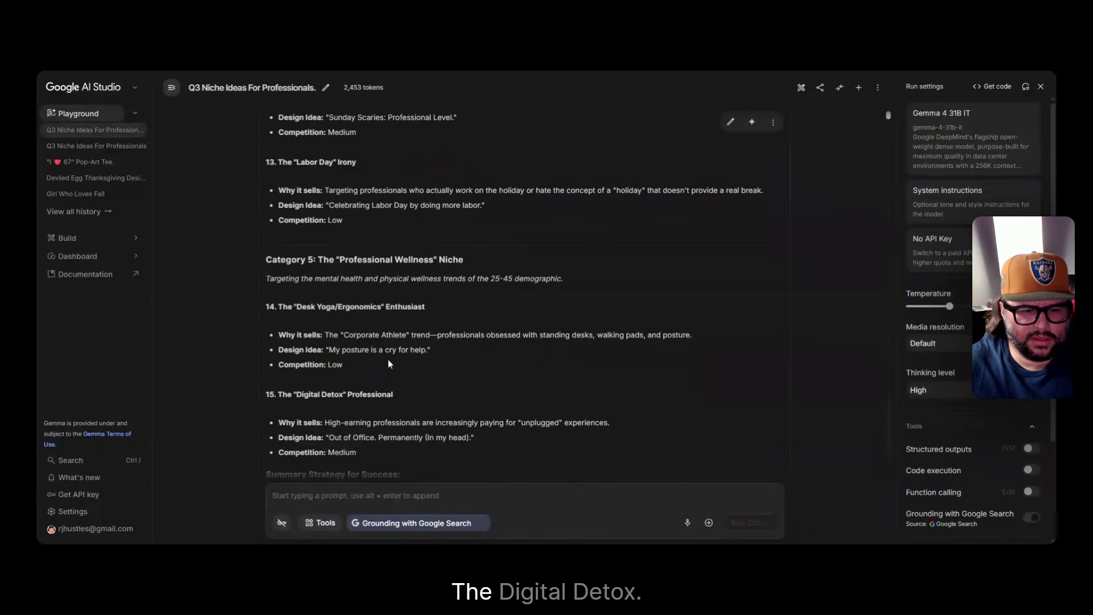
scroll(388, 359, down, 2)
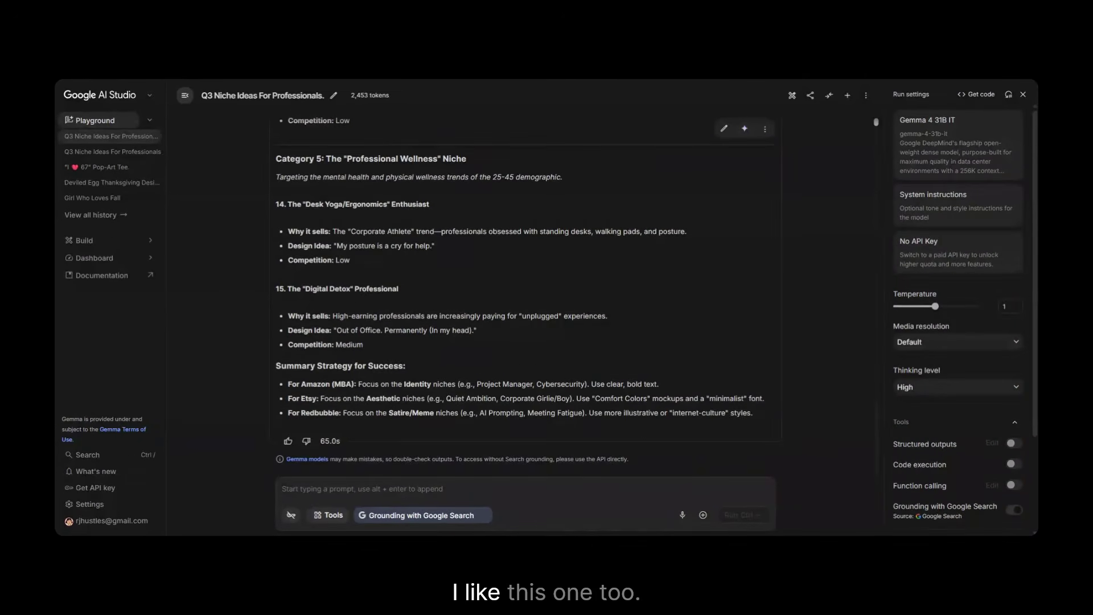
drag(275, 288, 398, 288)
Step: Enter the prepared prompt requesting 10 text-based t-shirt design ideas for one niche, each with exact text, visual style and 5 Merch by Amazon keywords
scroll(398, 289, up, 4)
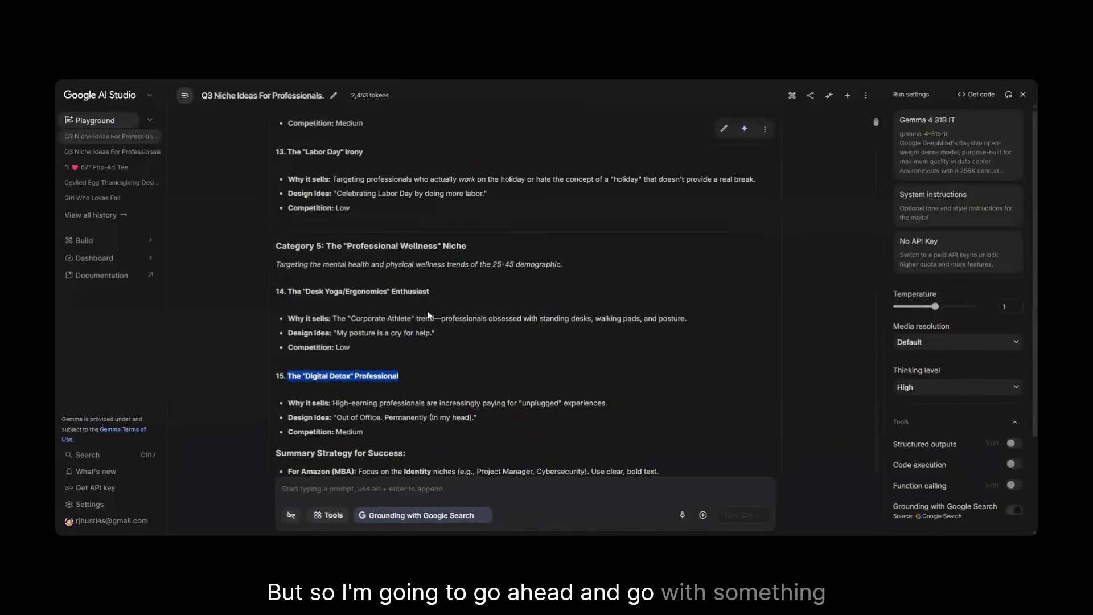
scroll(433, 315, up, 5)
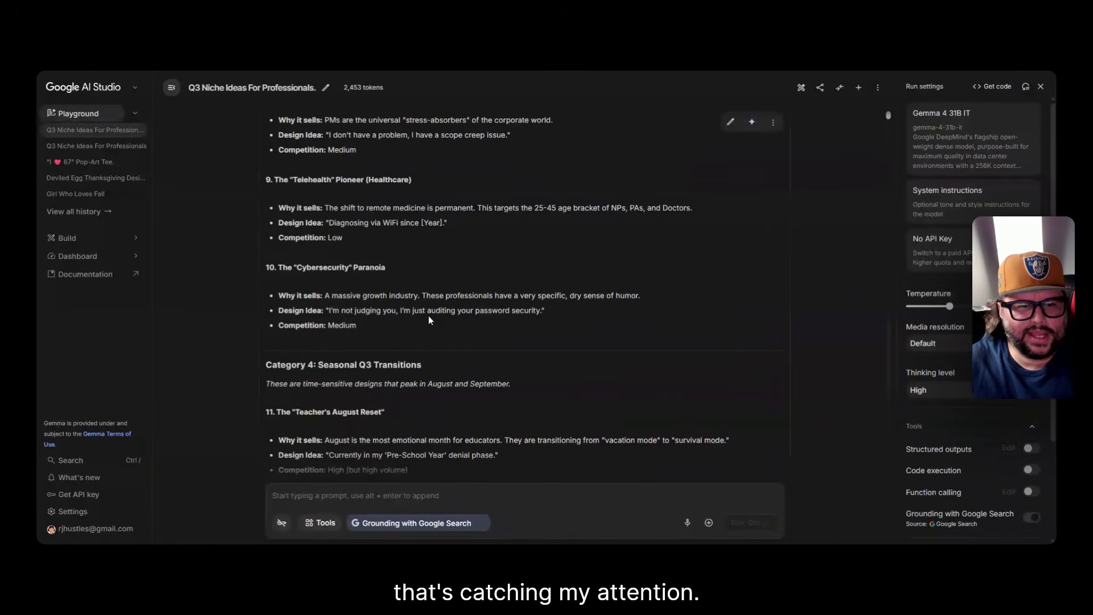
scroll(429, 324, up, 4)
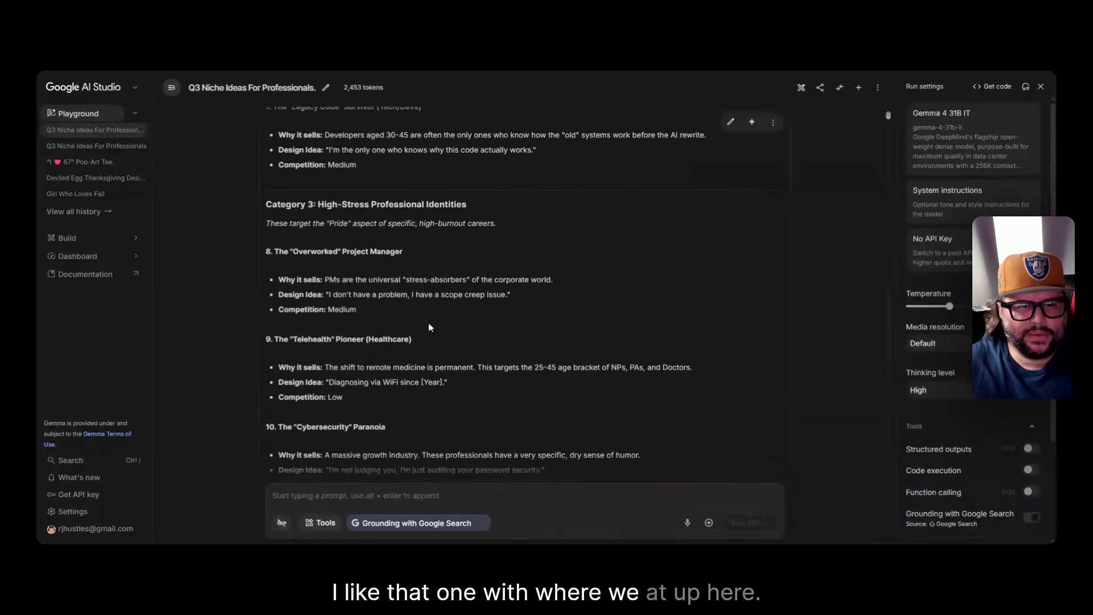
scroll(426, 326, up, 4)
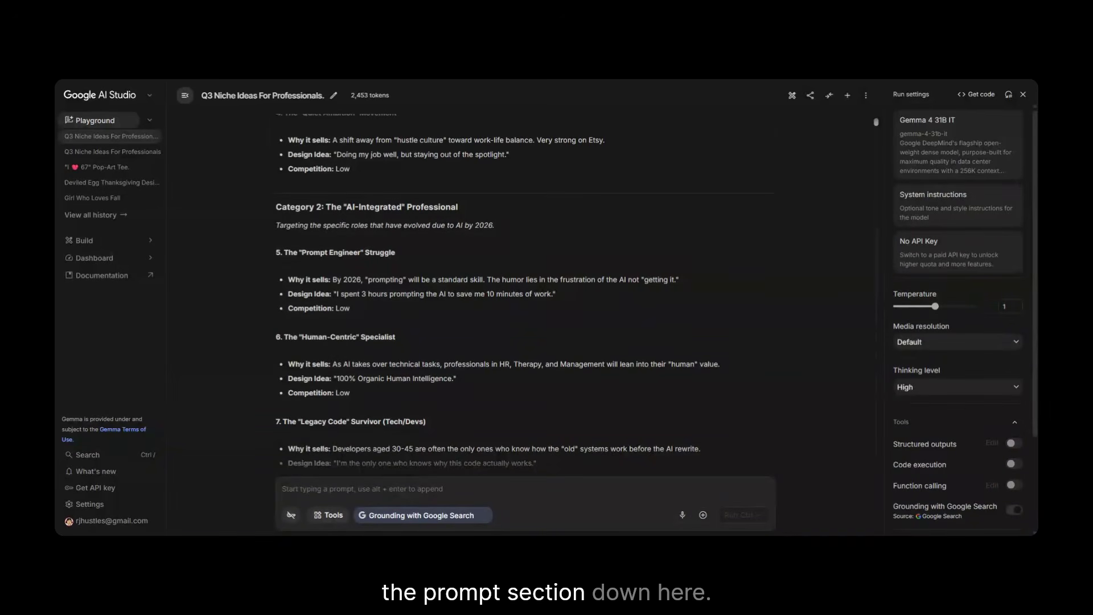
key(ctrl+v)
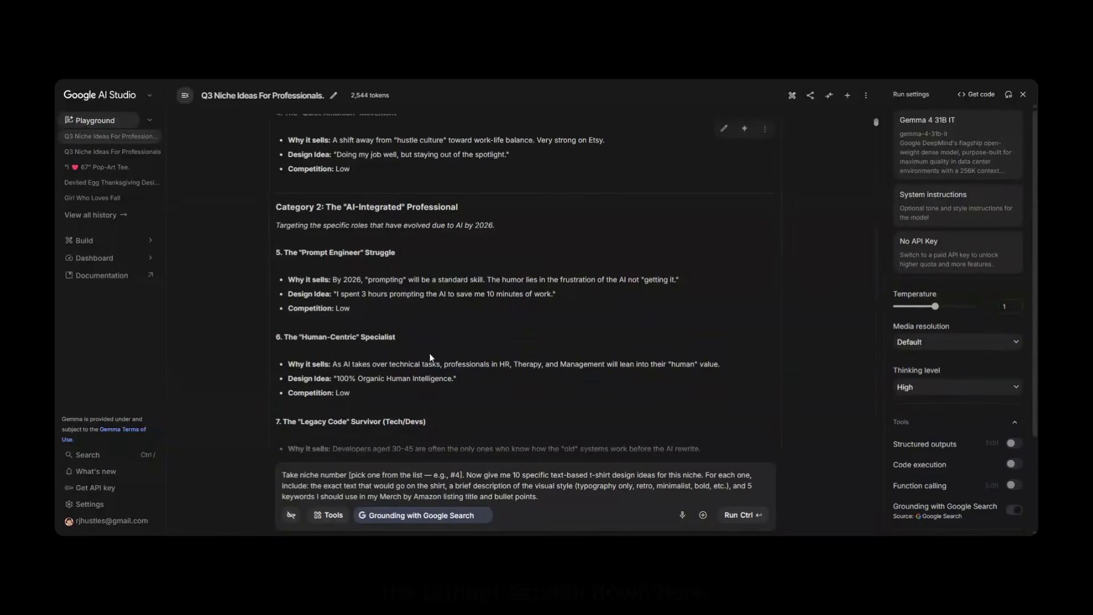
Step: Replace the prompt's bracketed niche placeholder with the copied title 5. The "Prompt Engineer" Struggle and run the prompt
triple_click(318, 252)
key(ctrl+c)
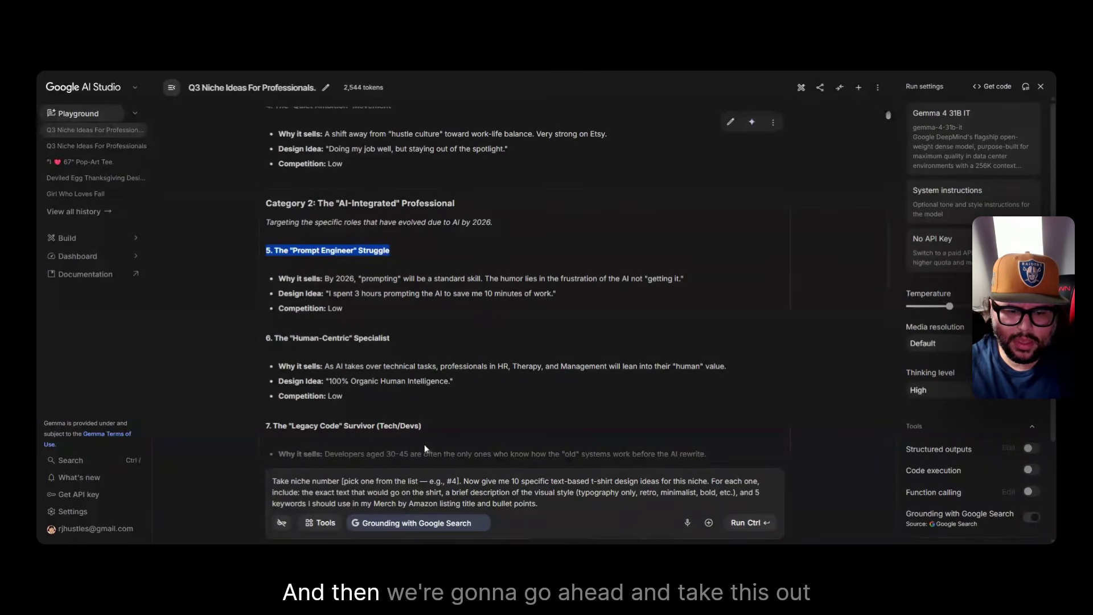
drag(459, 481, 342, 481)
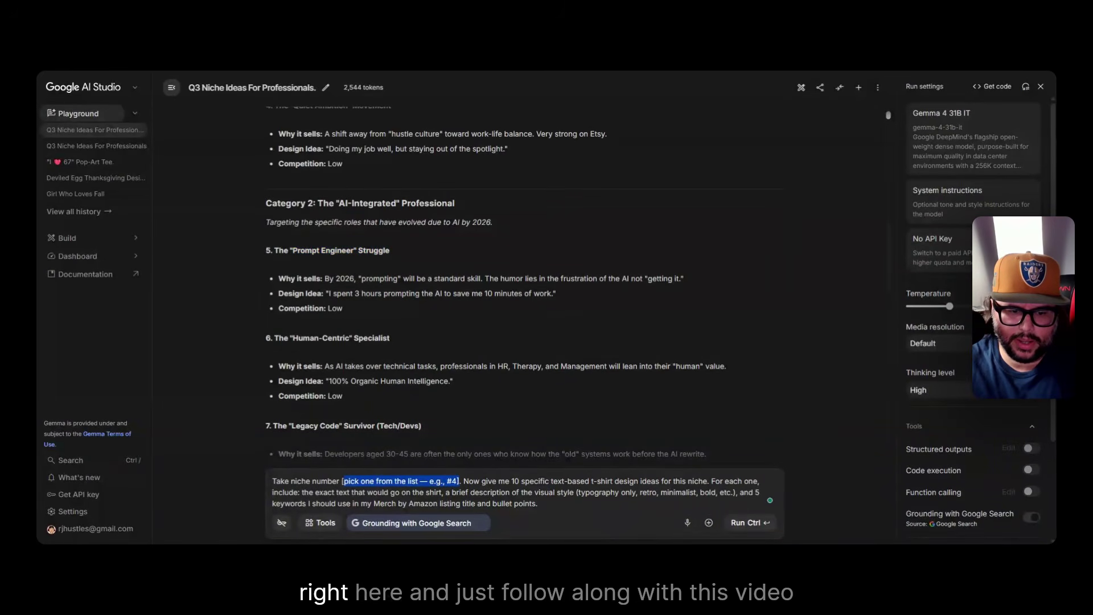
key(ctrl+v)
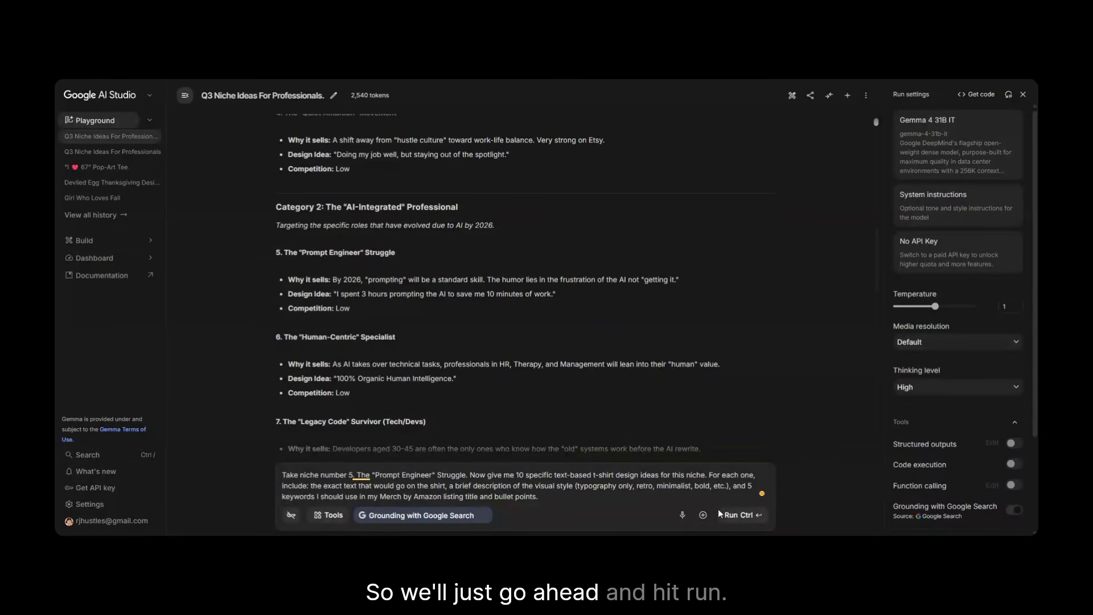
key(ctrl+Return)
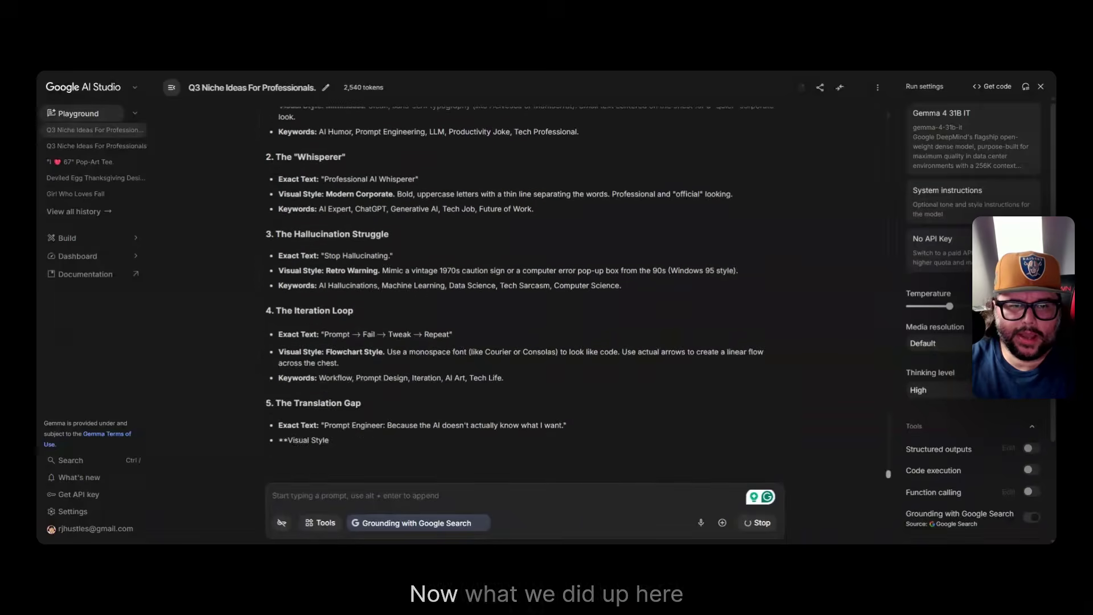
Step: Compare the submitted prompt with the generated t-shirt ideas, examining each idea's exact text, visual style and keywords
scroll(568, 285, up, 10)
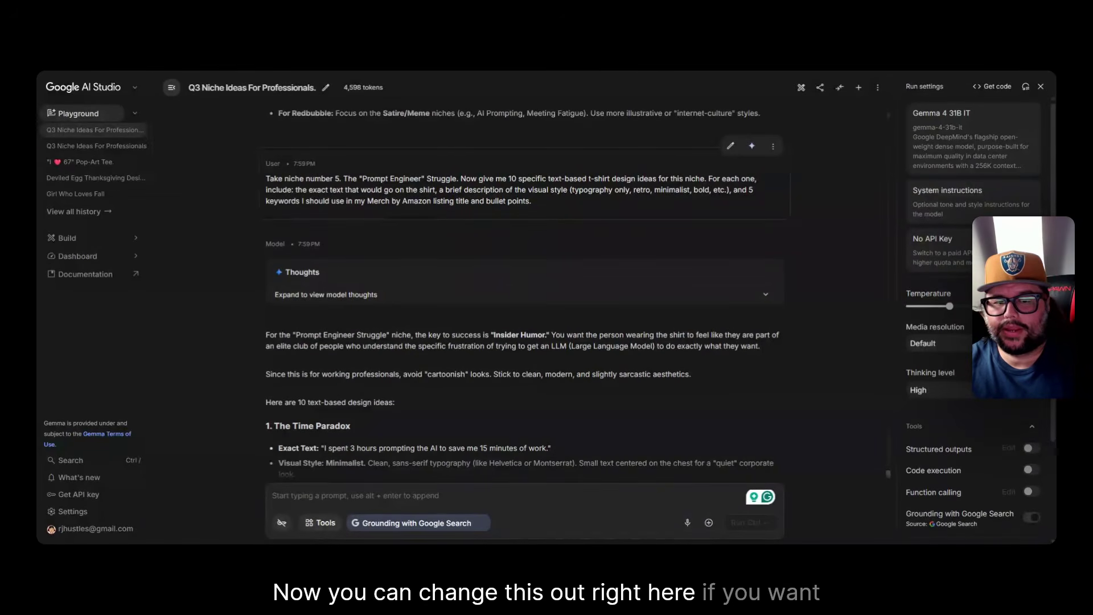
double_click(427, 189)
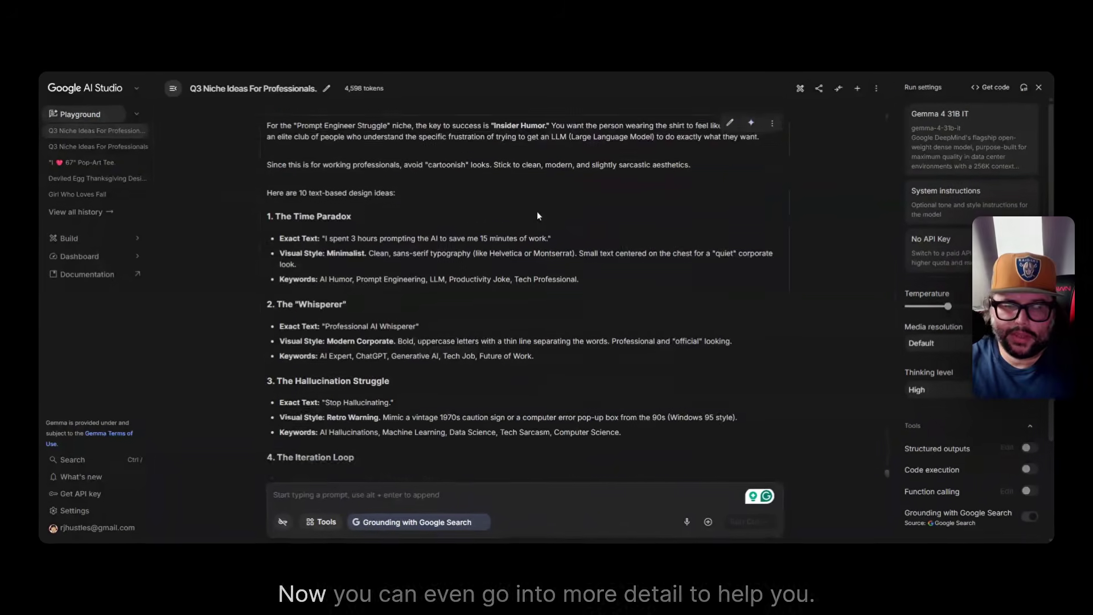
scroll(538, 211, up, 1)
scroll(535, 210, up, 3)
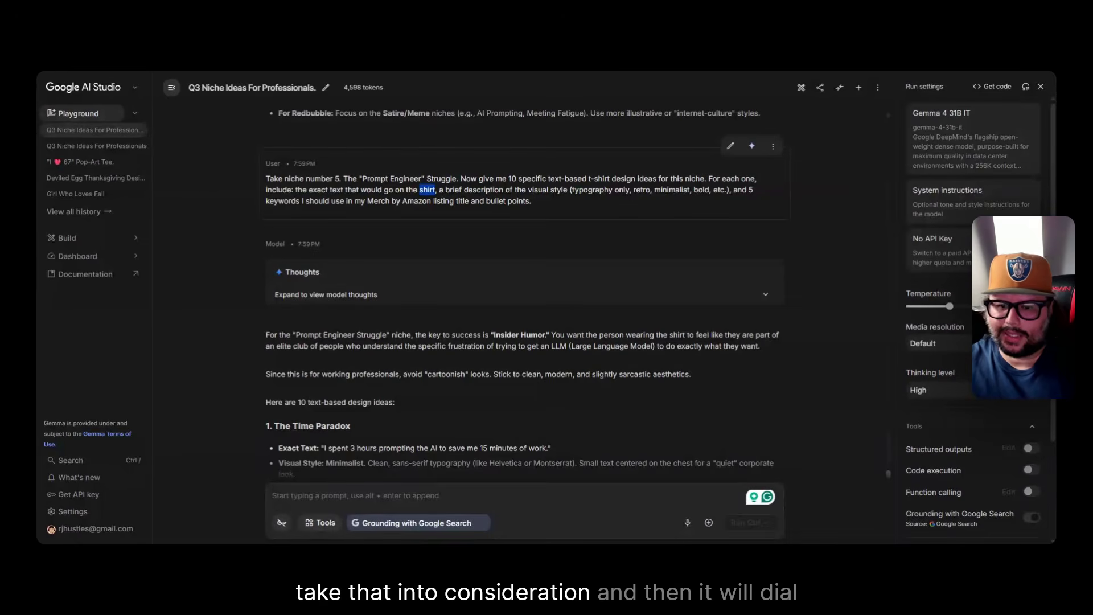
scroll(445, 190, down, 3)
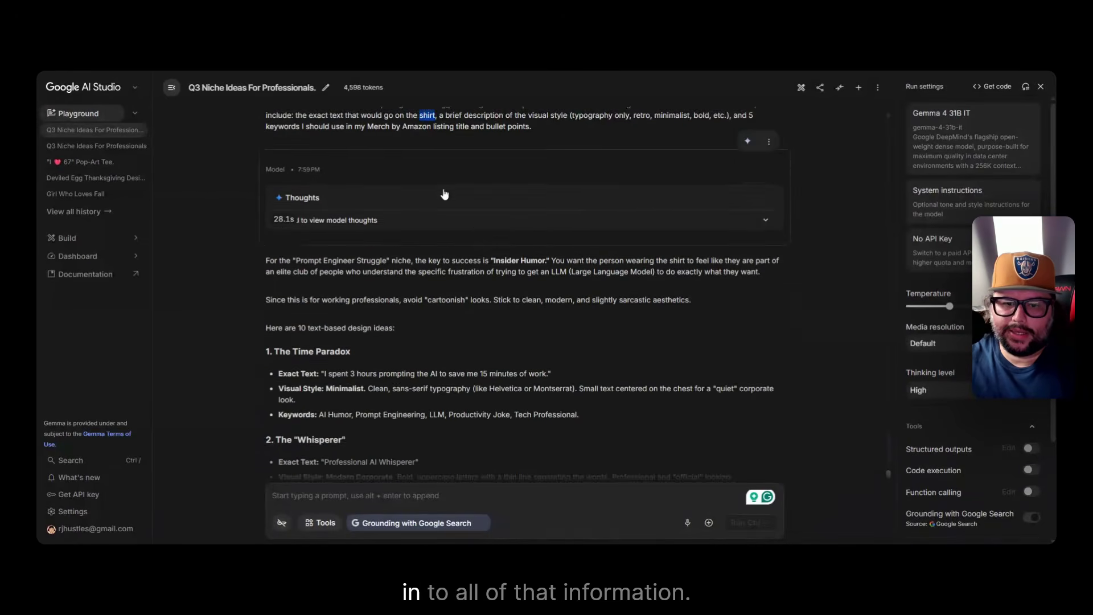
scroll(418, 213, down, 1)
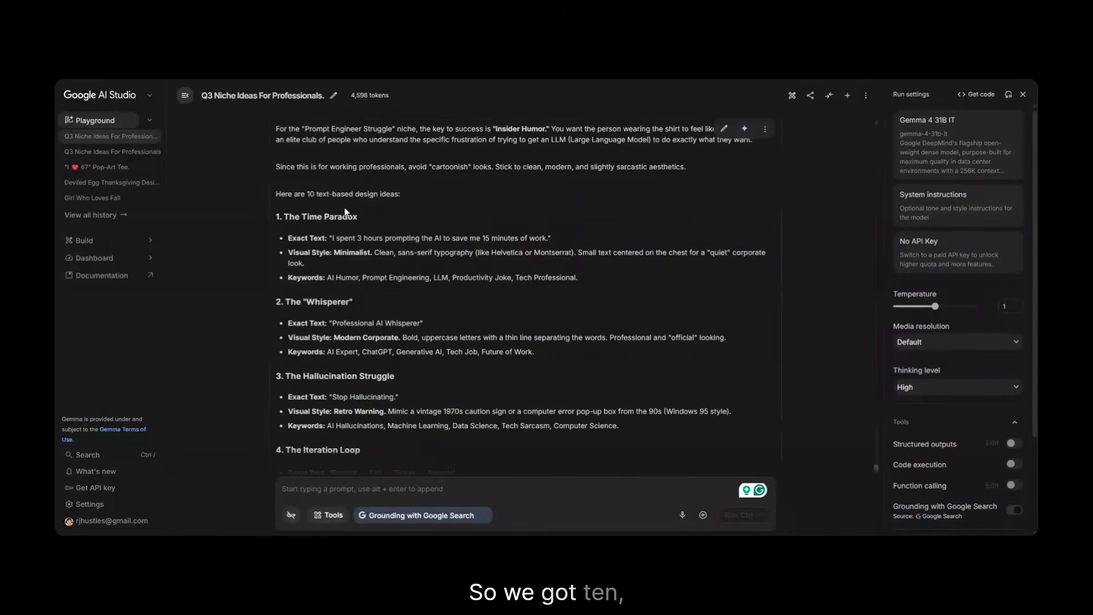
scroll(371, 204, down, 1)
scroll(385, 208, down, 2)
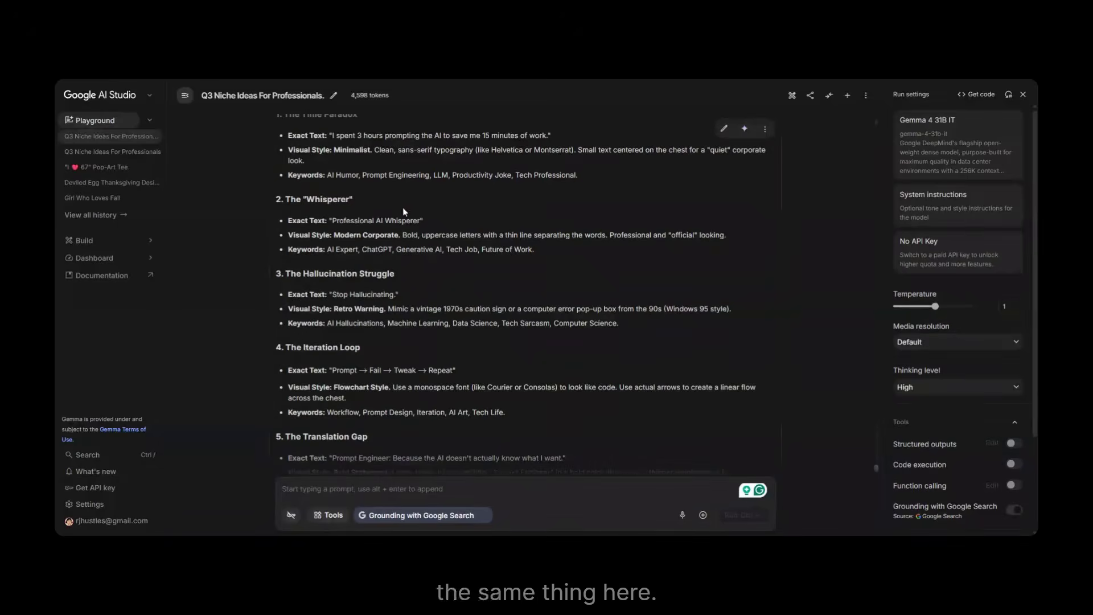
scroll(415, 216, down, 1)
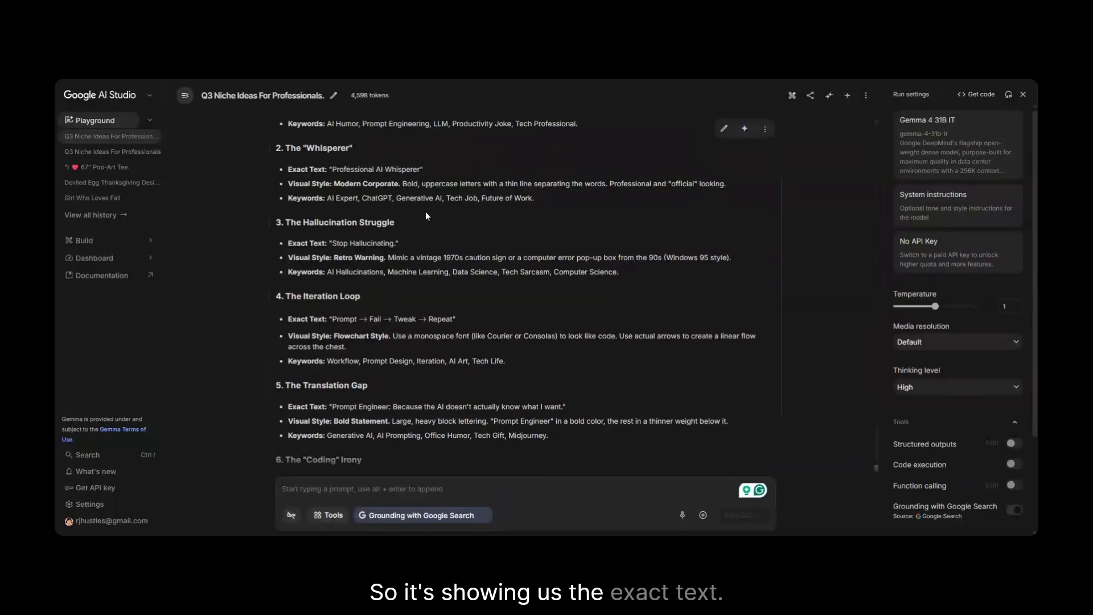
scroll(426, 216, up, 4)
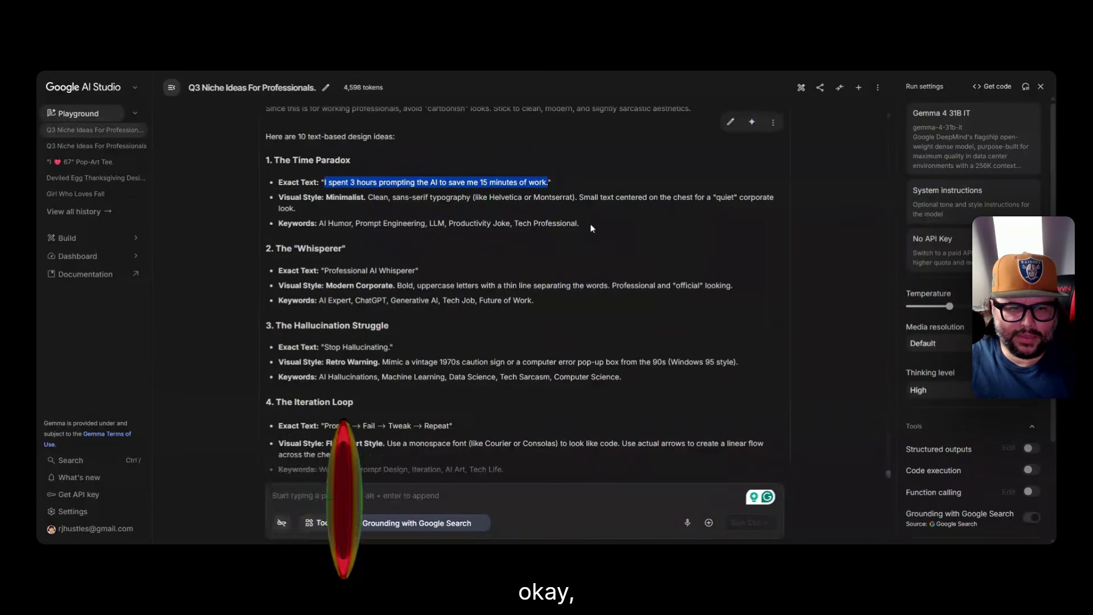
Step: Review the generated t-shirt ideas from 1. The Time Paradox through 10. The Resource Struggle, comparing each one's exact text, visual style and keywords
scroll(595, 225, down, 1)
scroll(595, 229, down, 1)
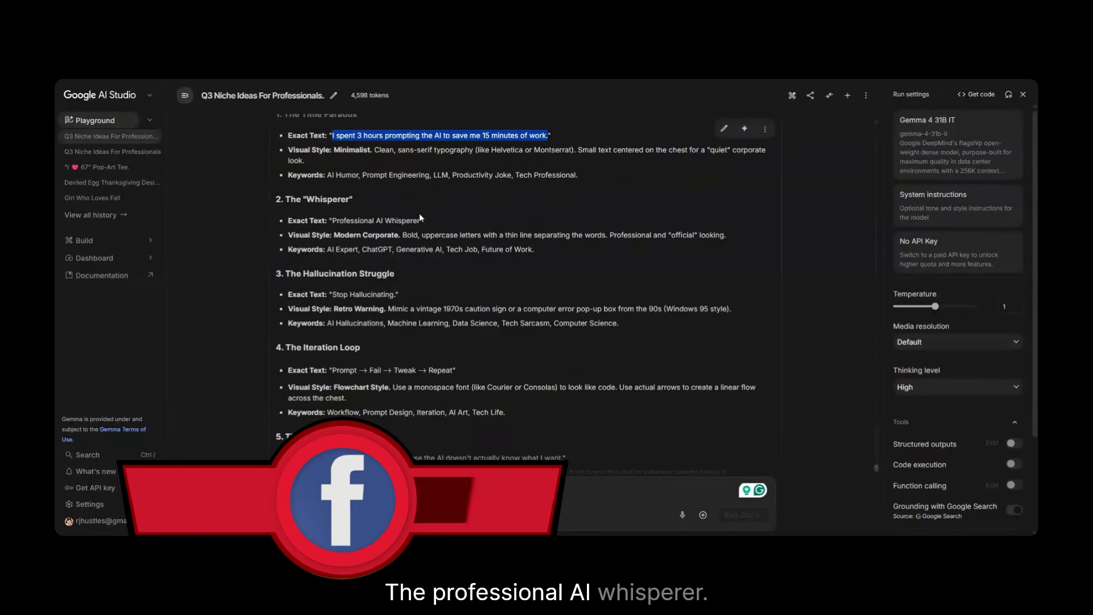
scroll(398, 217, down, 2)
scroll(370, 250, down, 2)
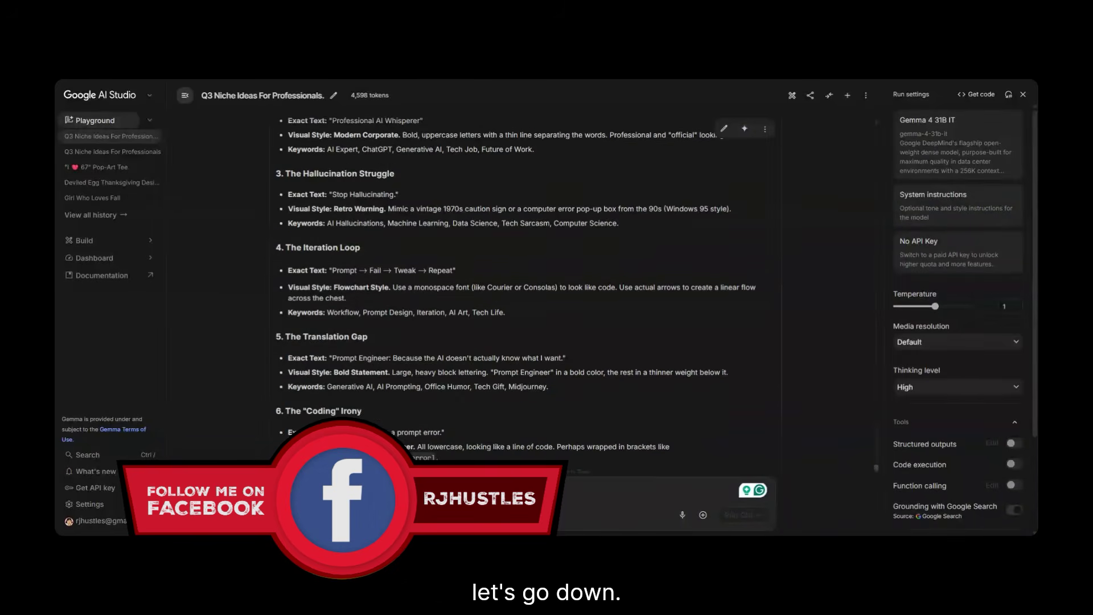
scroll(369, 249, down, 2)
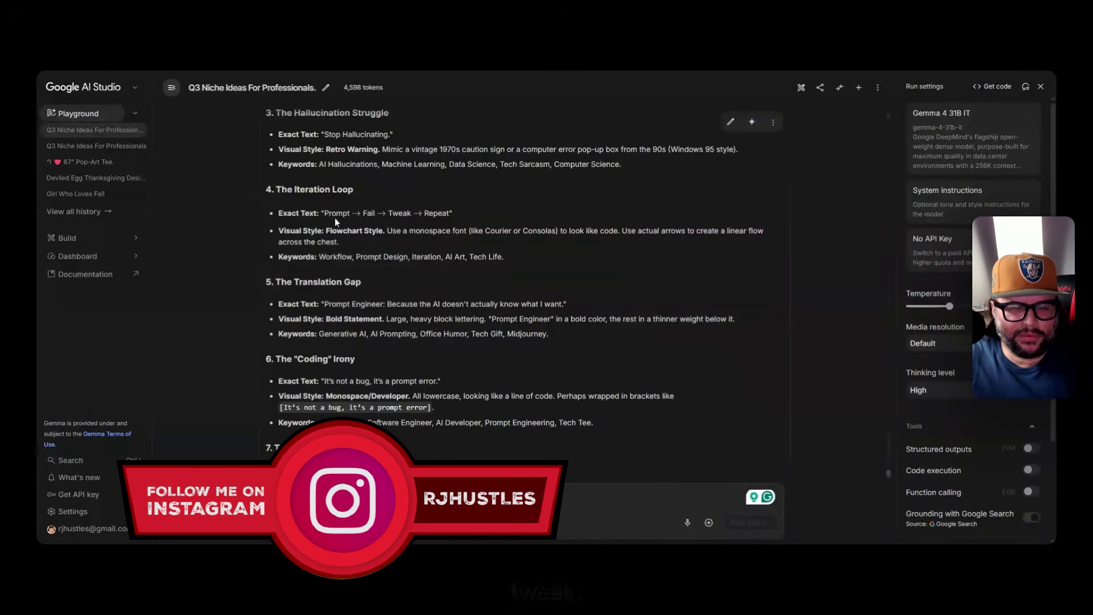
drag(324, 213, 452, 213)
click(386, 247)
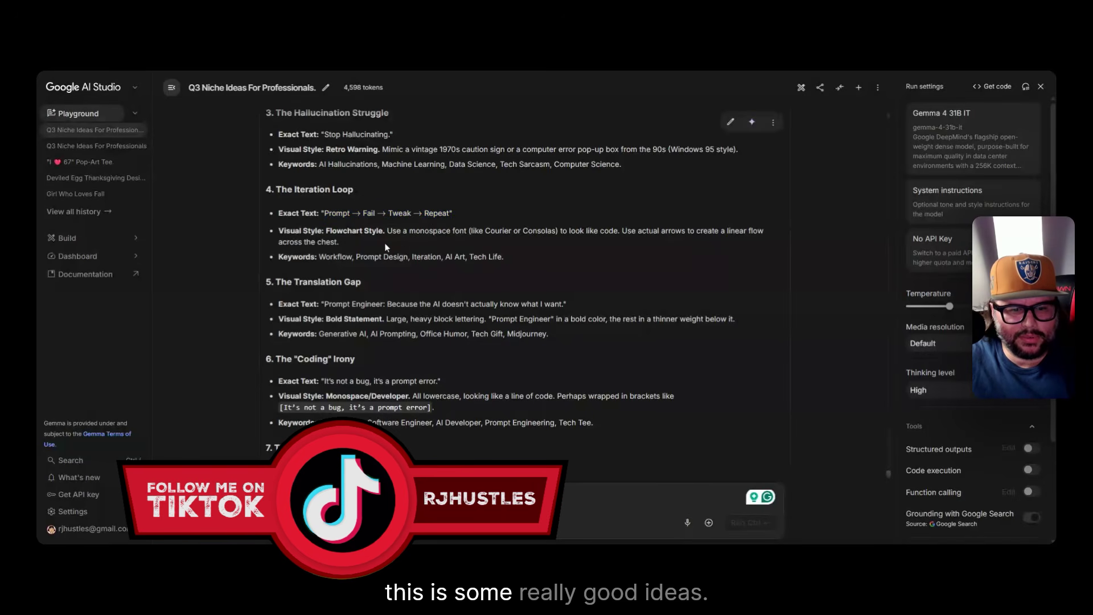
scroll(387, 240, down, 1)
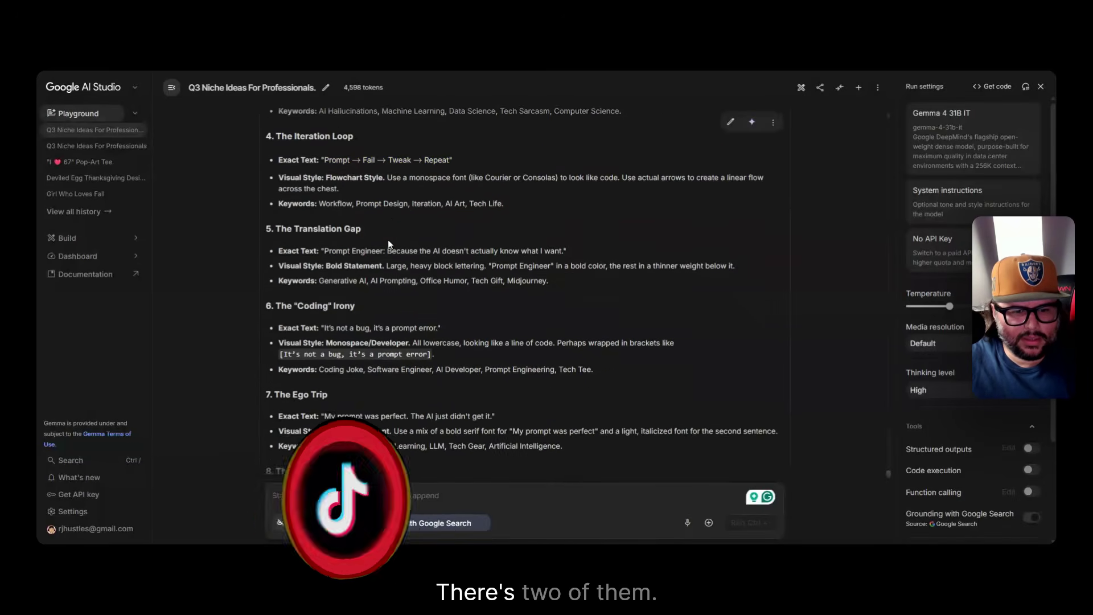
scroll(390, 244, down, 1)
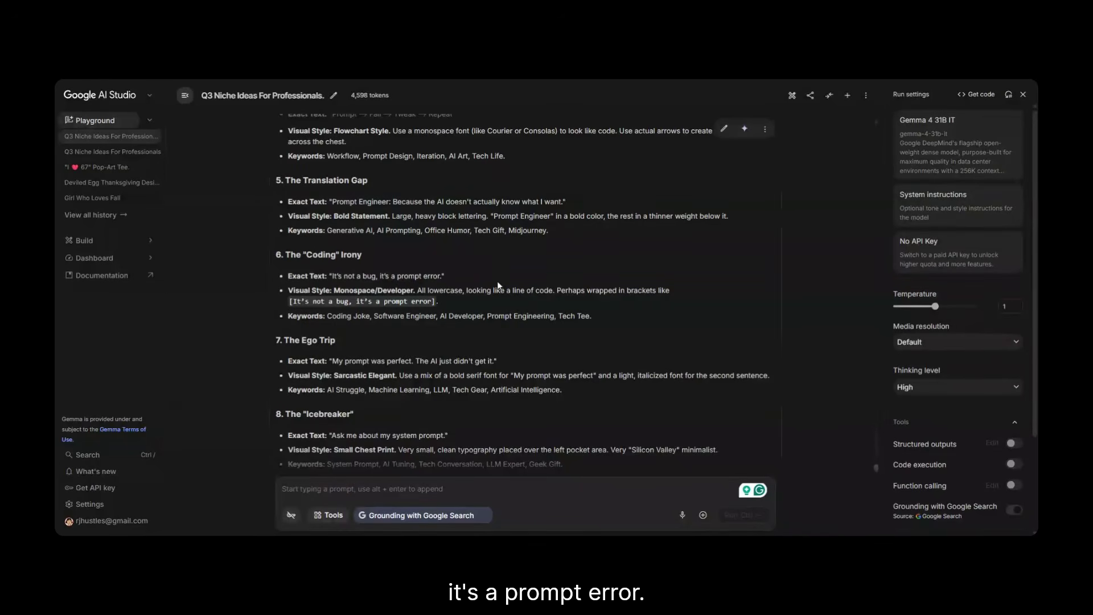
scroll(389, 285, down, 2)
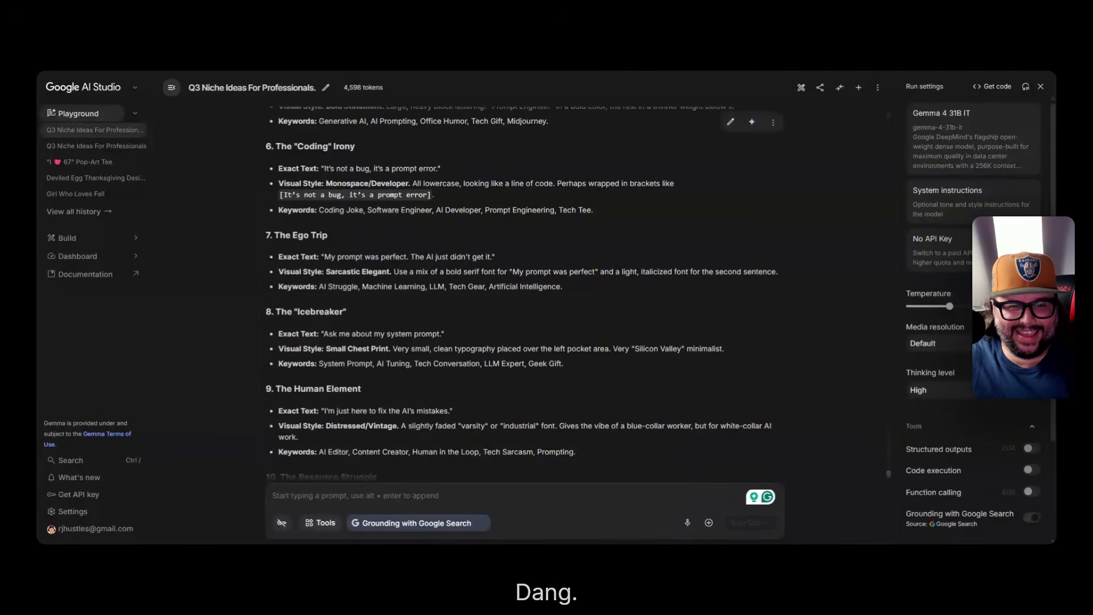
drag(325, 257, 492, 257)
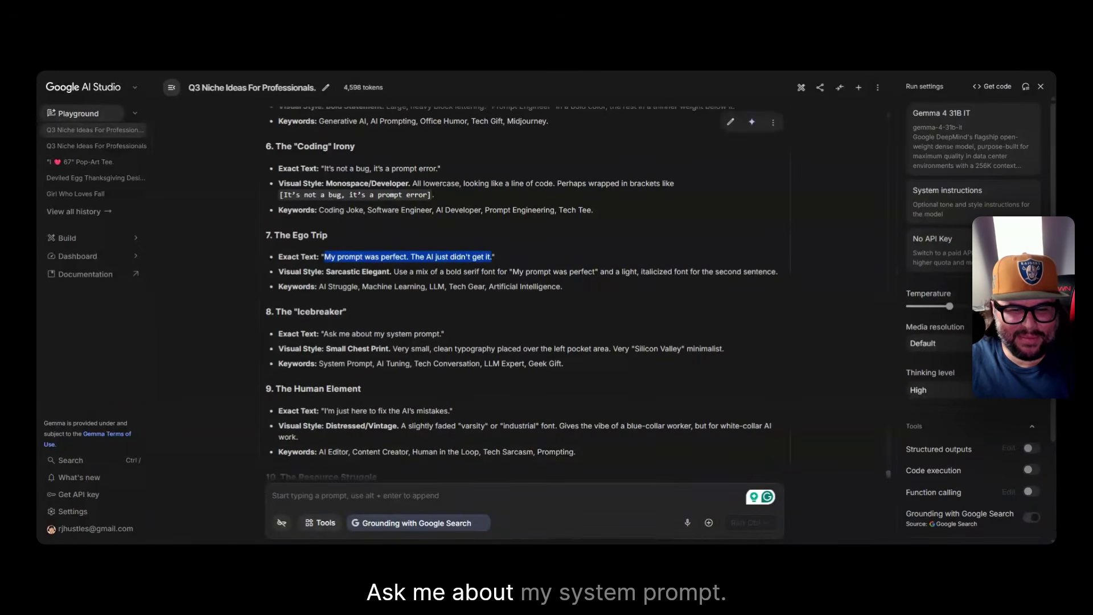
scroll(374, 355, down, 2)
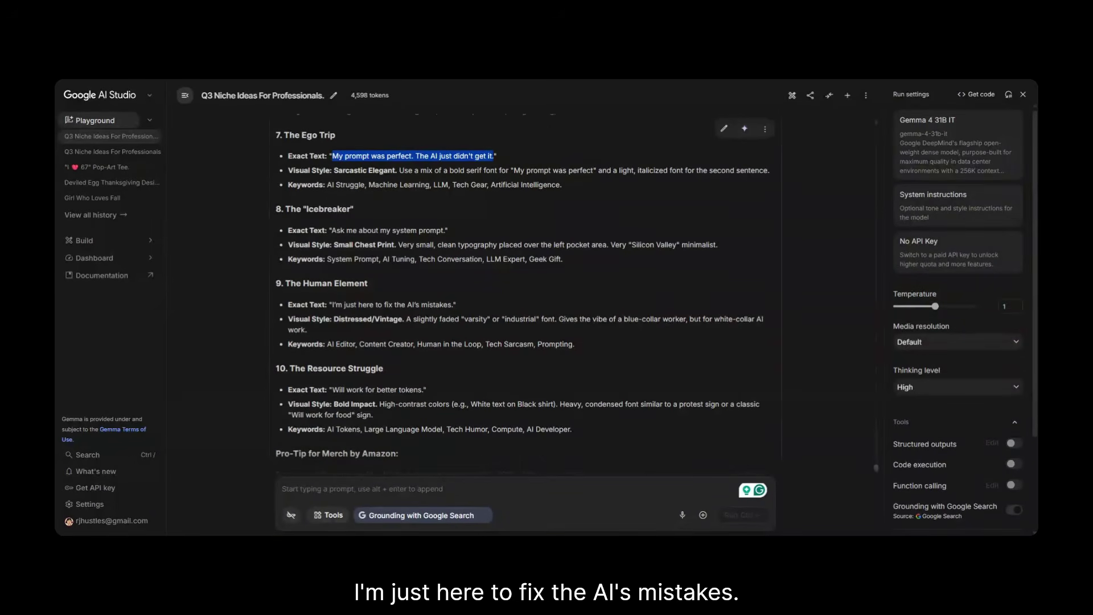
scroll(419, 277, down, 2)
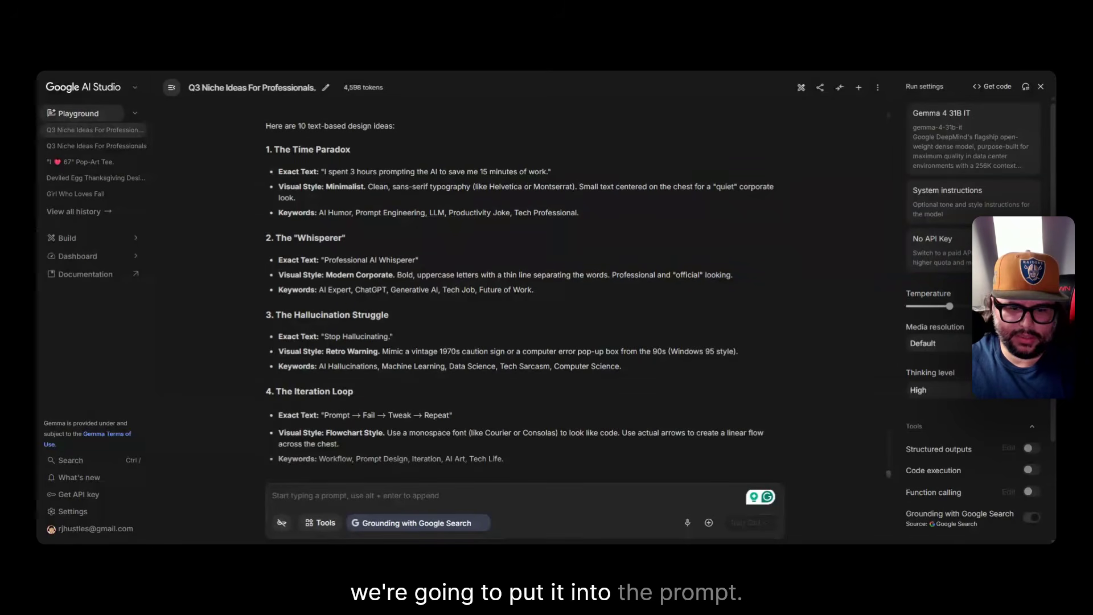
Step: Enter the prepared prompt requesting a detailed, print-ready image generation prompt for Ideogram, with a bracketed design-concept placeholder and a transparent or solid black background
text(I want to create a t-shirt design using an AI image generator like Ideogram. The design concept is: [paste one of the design ideas from the previous response]. Write me a detailed image generation prompt that will create a print-ready design with a transparent or solid black background. The design should be suitable for print on demand — high contrast, clean edges, and visually readable at t-shirt size. Include keywords like 'vector art,' 'clean lines,' 'bold typography,' or whatever fits the concept.)
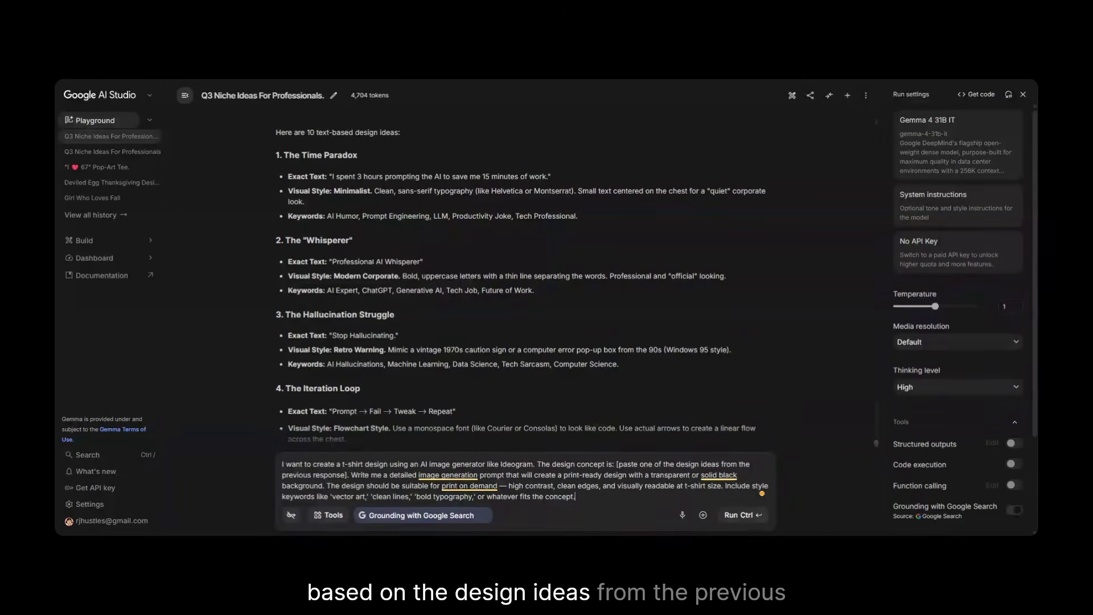
mouse_move(718, 475)
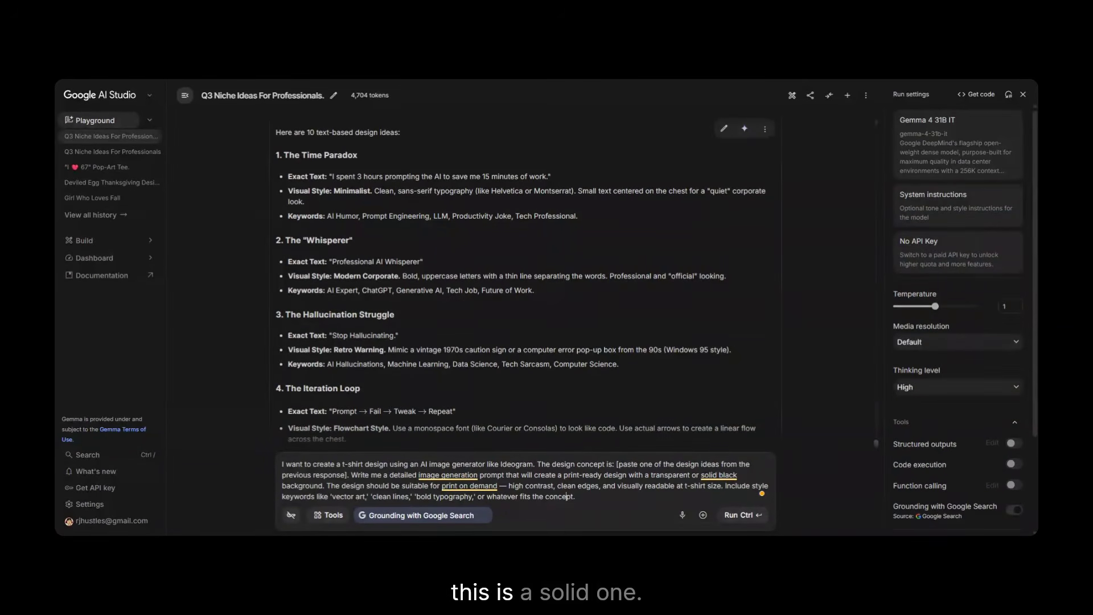
Step: Choose a slogan among the design ideas and copy the exact text of 7. The Ego Trip, "My prompt was perfect. The AI just didn't get it."
drag(362, 177, 545, 176)
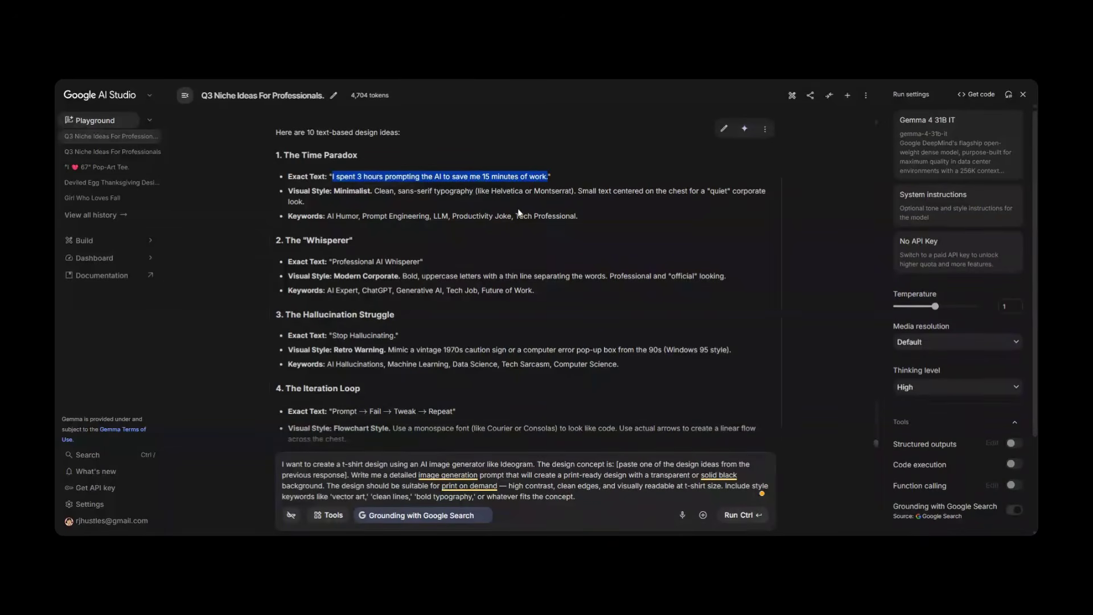
scroll(518, 213, down, 3)
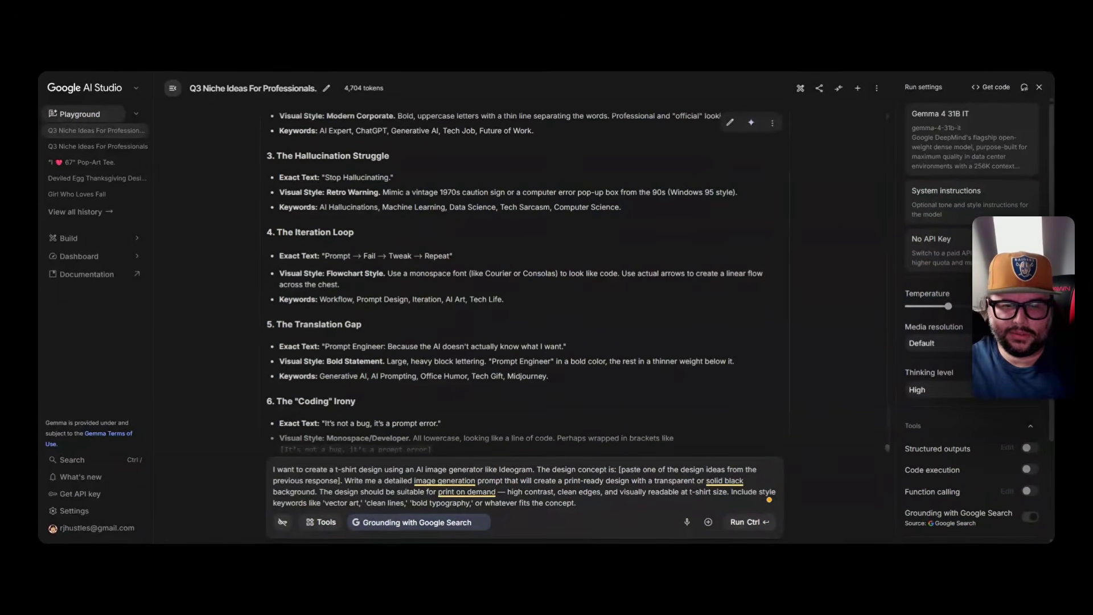
scroll(448, 269, down, 3)
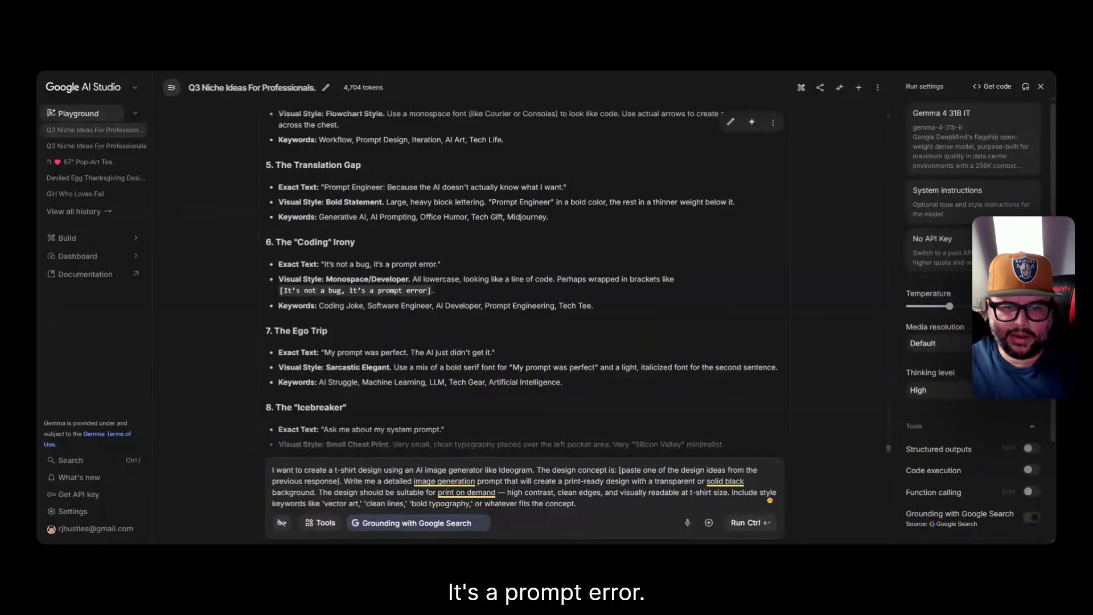
scroll(408, 295, down, 2)
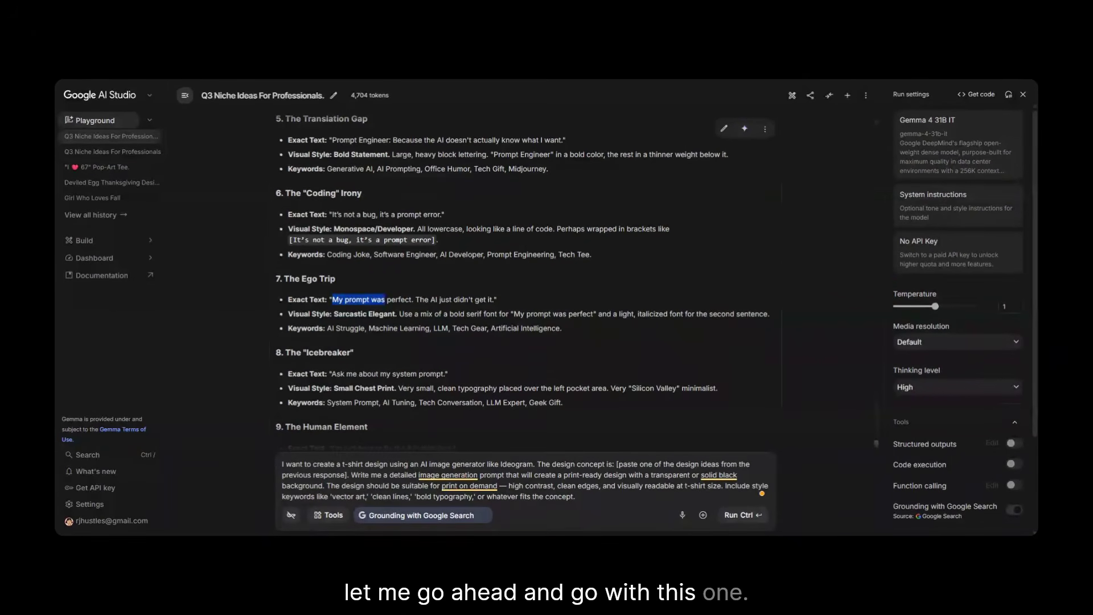
drag(368, 300, 493, 300)
key(ctrl+c)
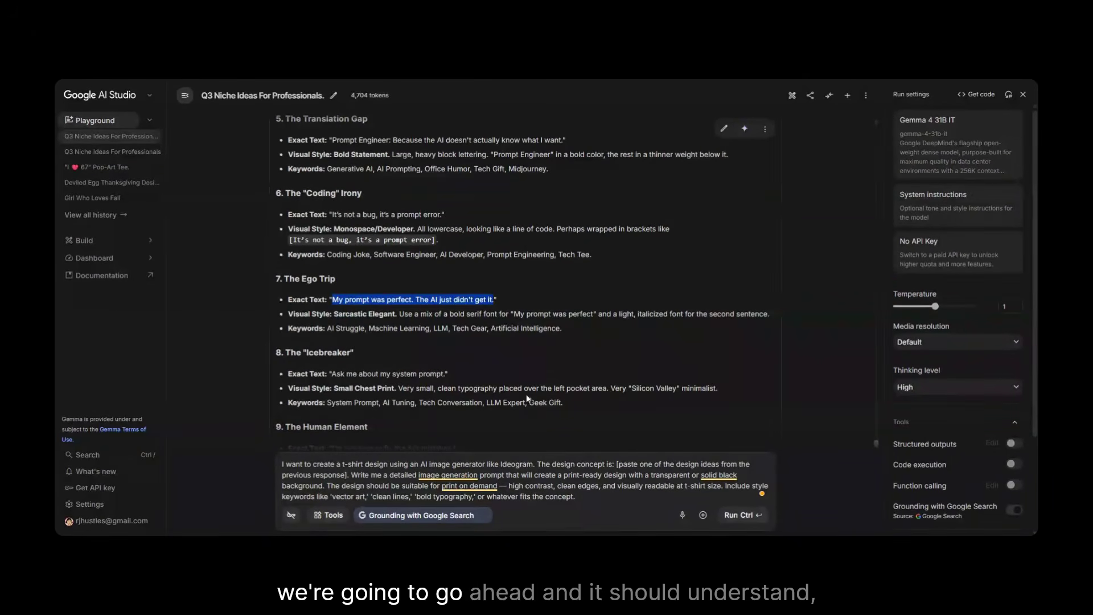
Step: Replace the prompt's bracketed design-idea placeholder with the copied Ego Trip slogan and run the prompt
drag(617, 464, 634, 464)
drag(737, 463, 399, 474)
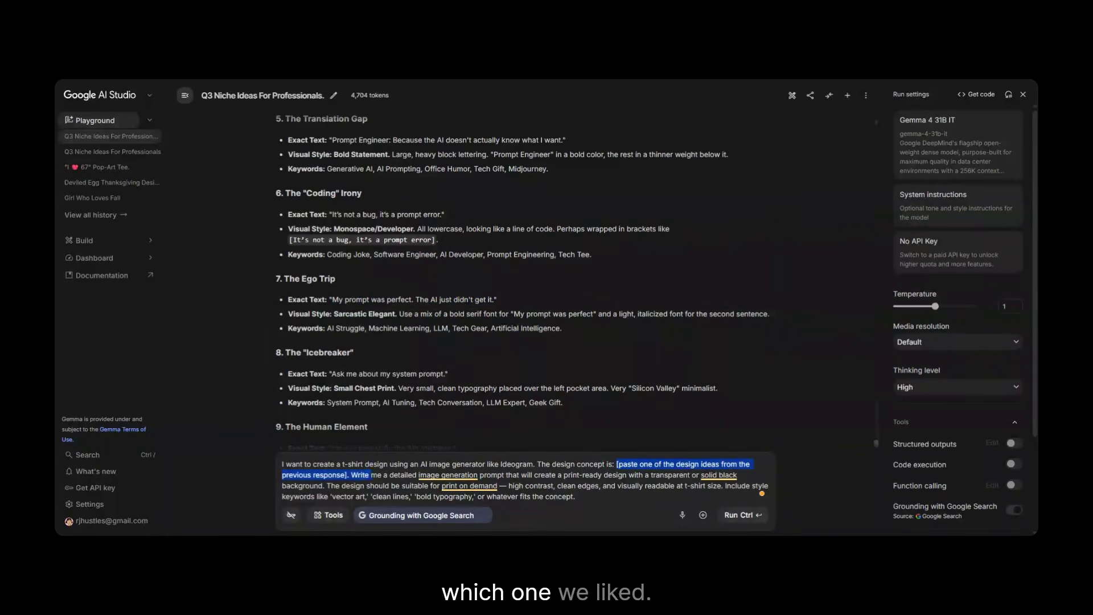
key(ctrl+v)
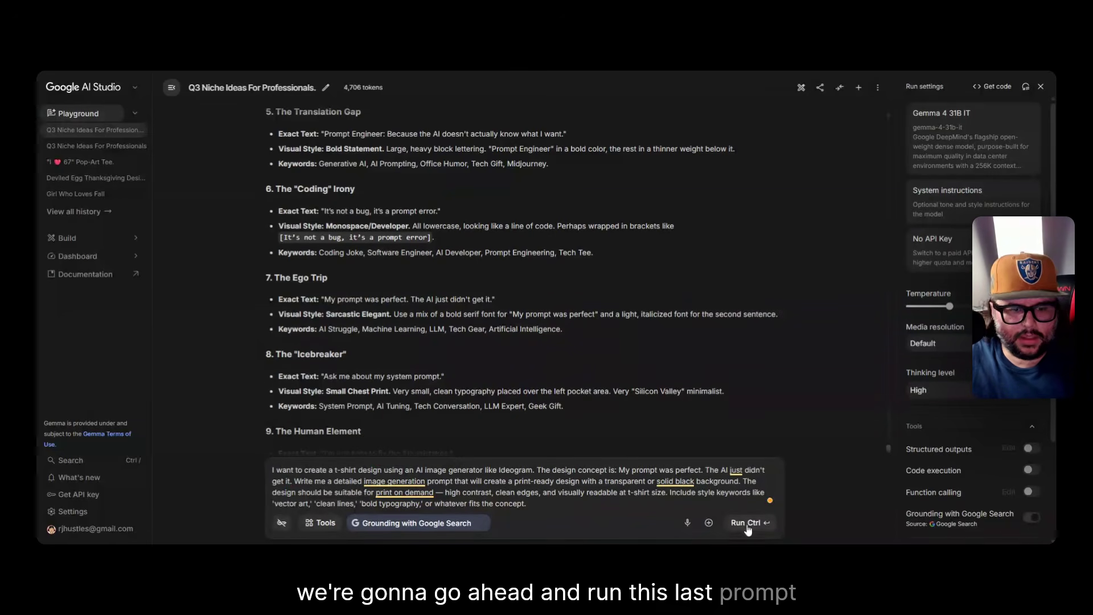
scroll(478, 405, down, 3)
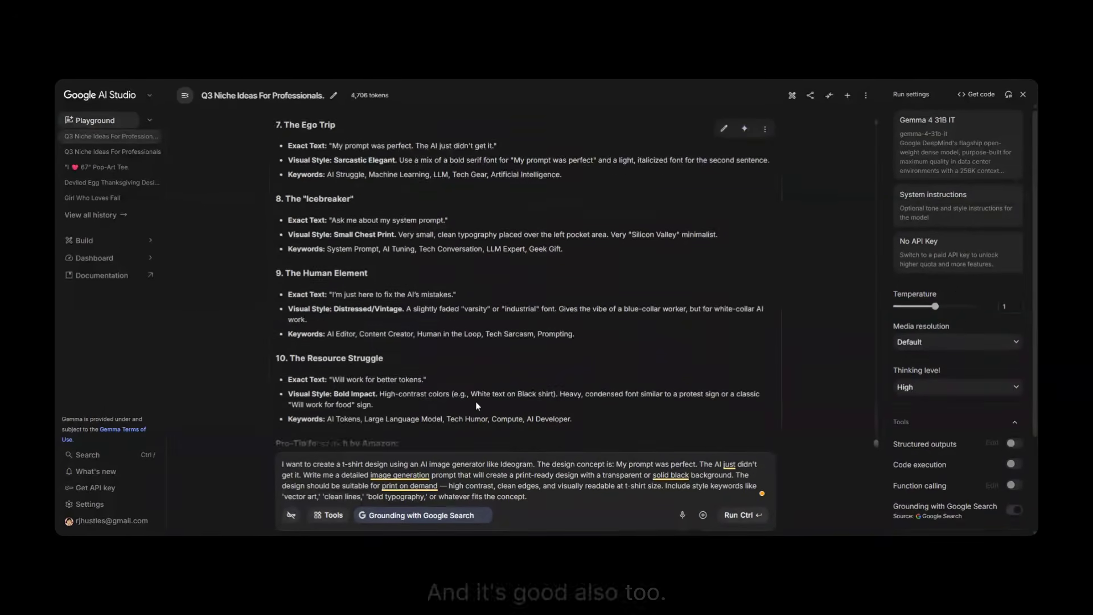
scroll(476, 405, down, 2)
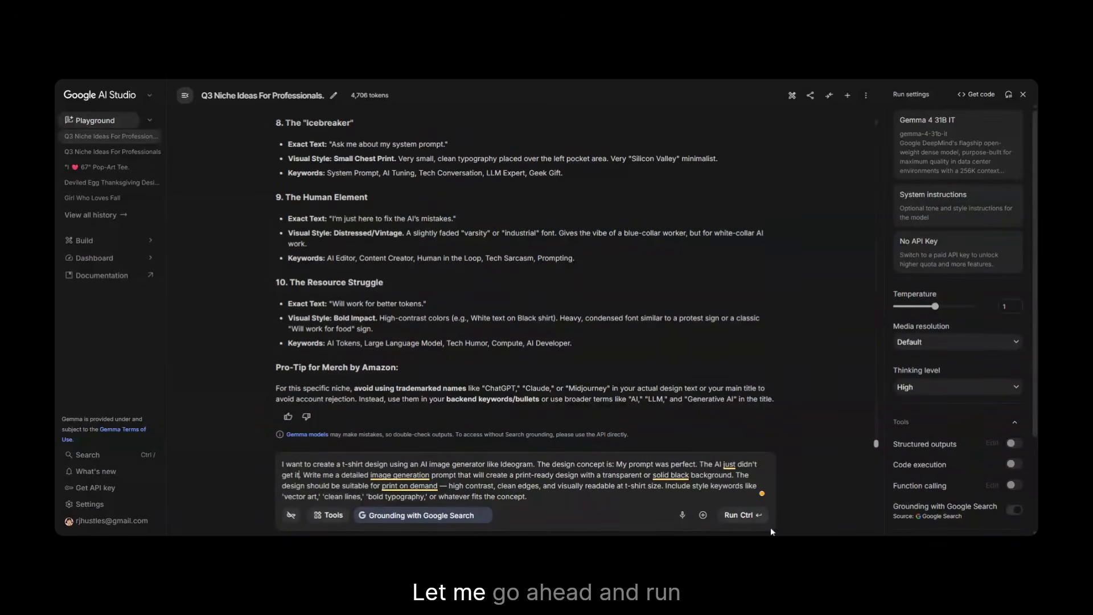
click(736, 520)
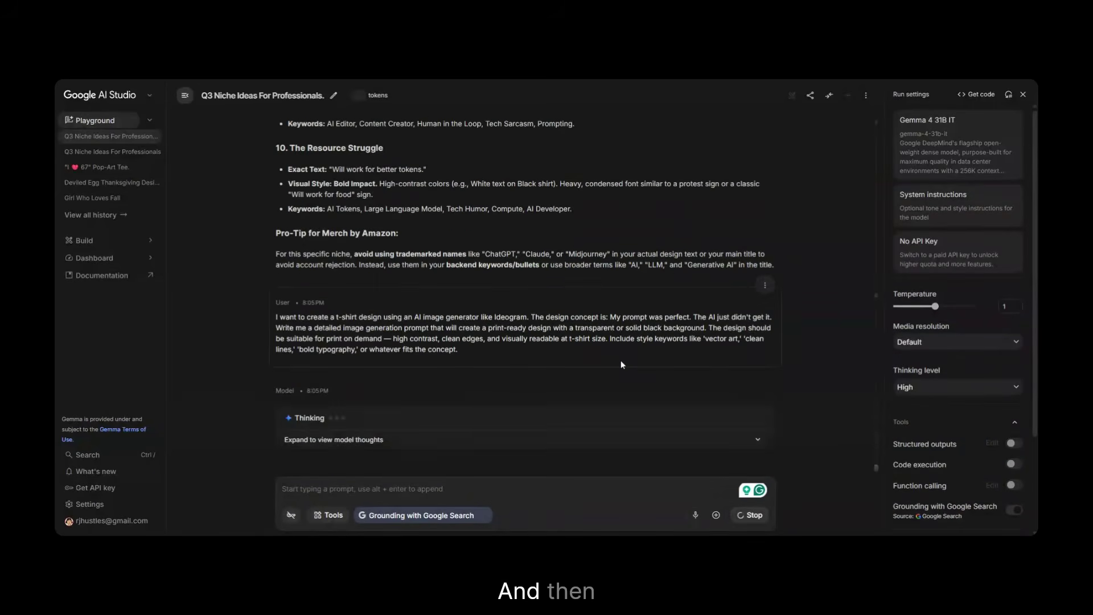
Step: Look through the generated prompt options and copy the full prompt of Option 1: The "Clean & Corporate" (Typography Only)
scroll(539, 397, up, 3)
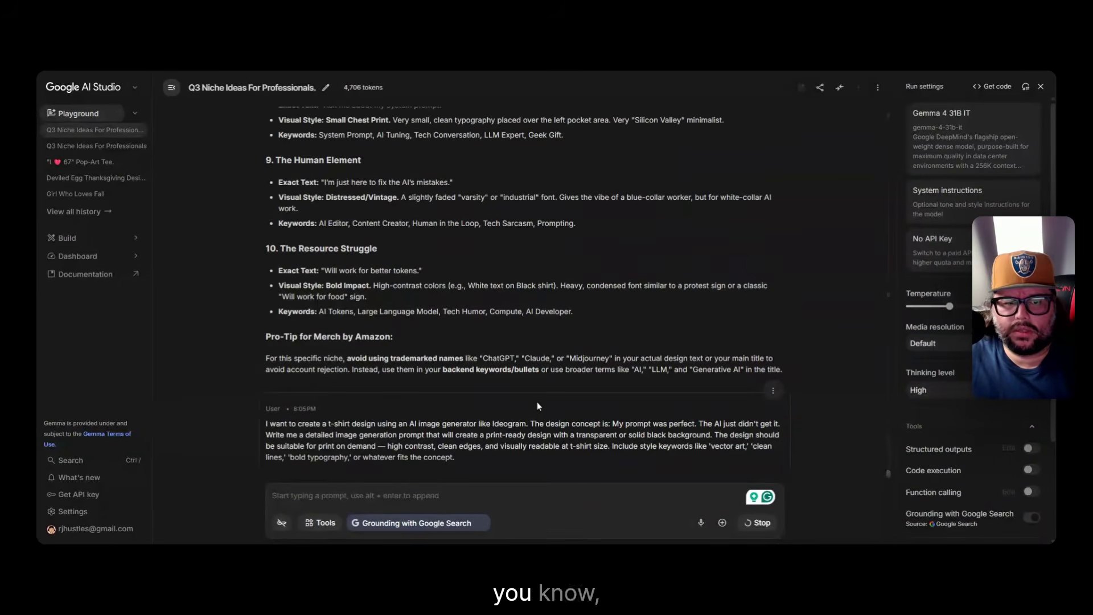
scroll(493, 395, up, 2)
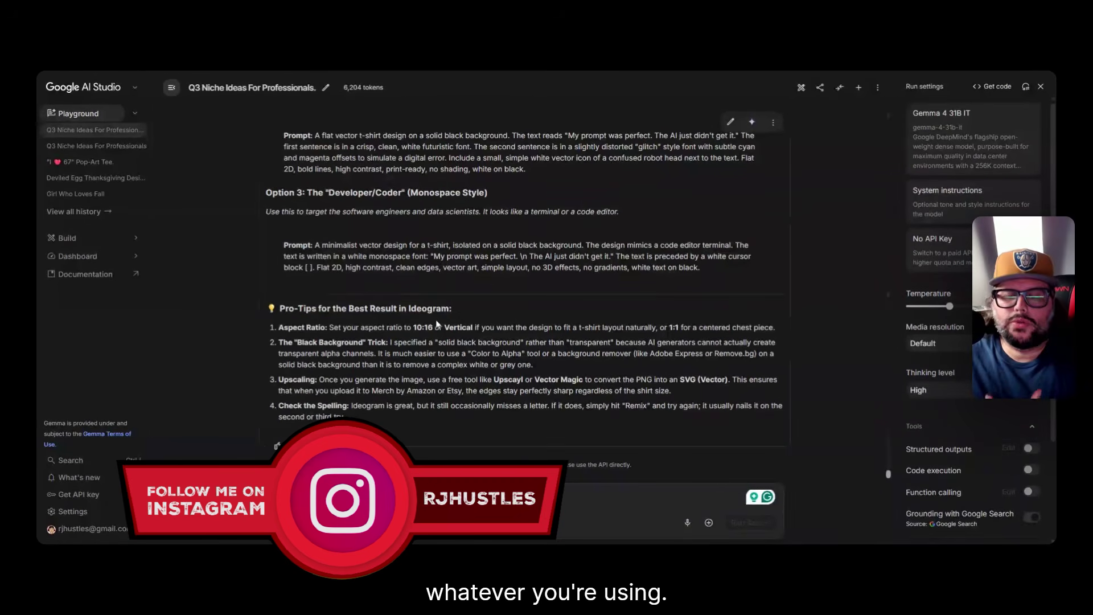
scroll(462, 330, up, 3)
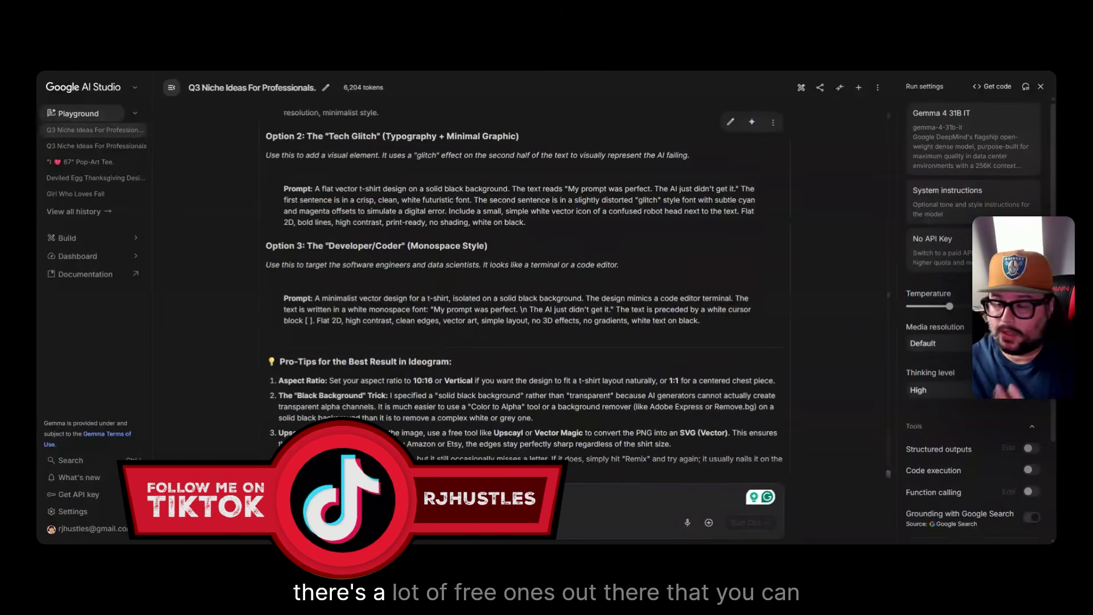
scroll(466, 327, up, 2)
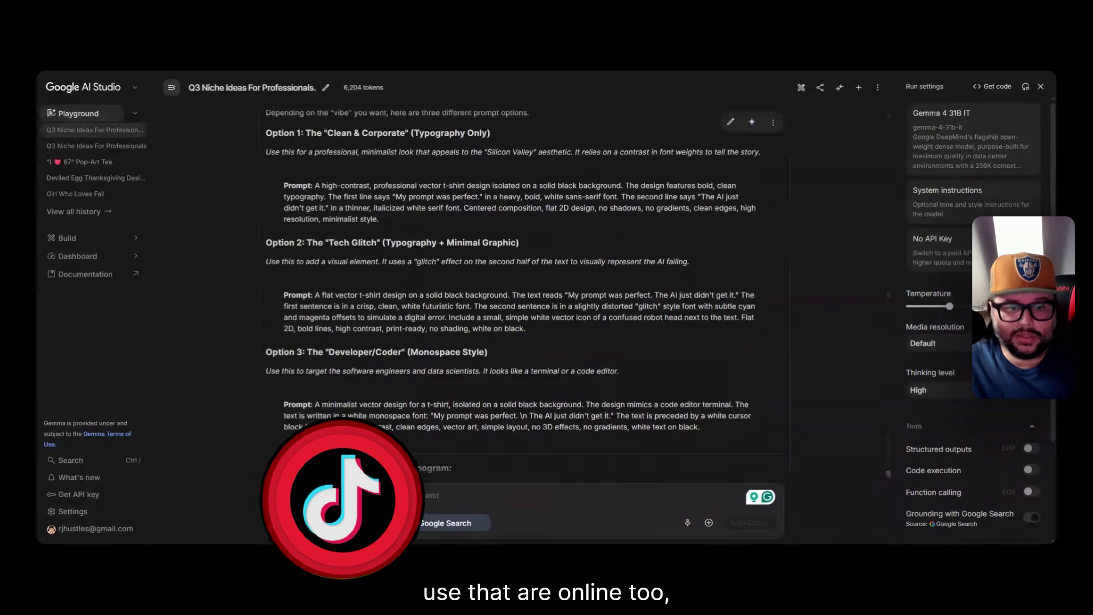
scroll(453, 329, up, 3)
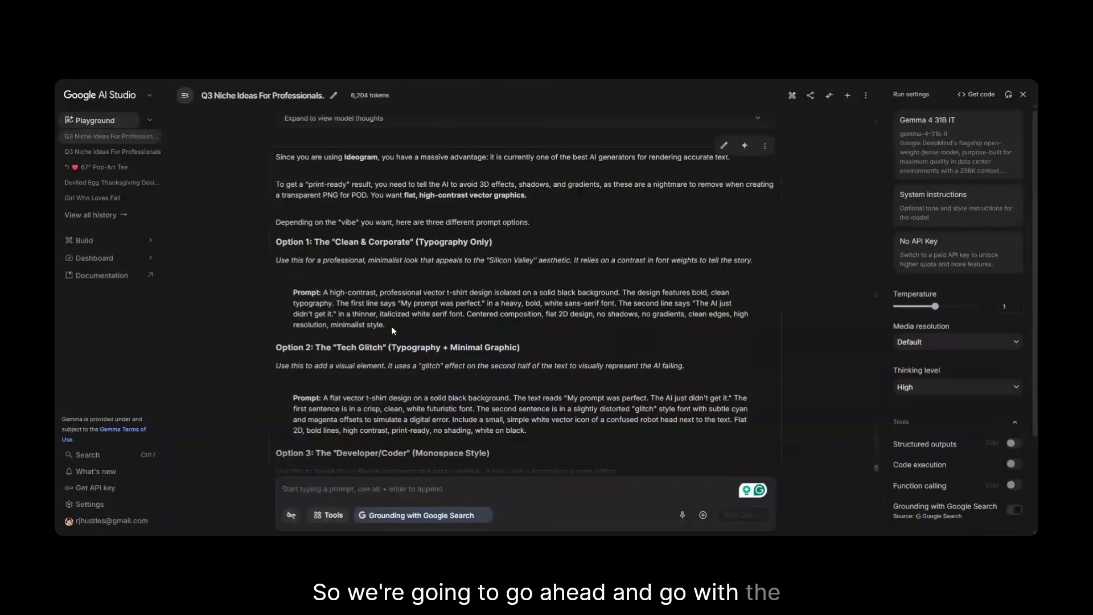
drag(332, 303, 384, 324)
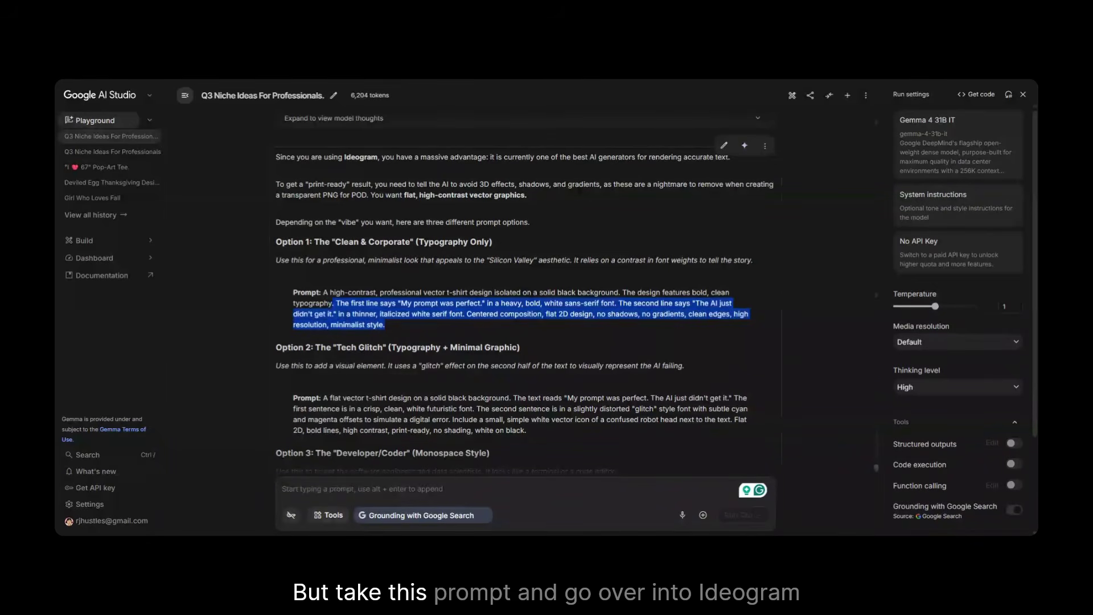
drag(324, 303, 322, 292)
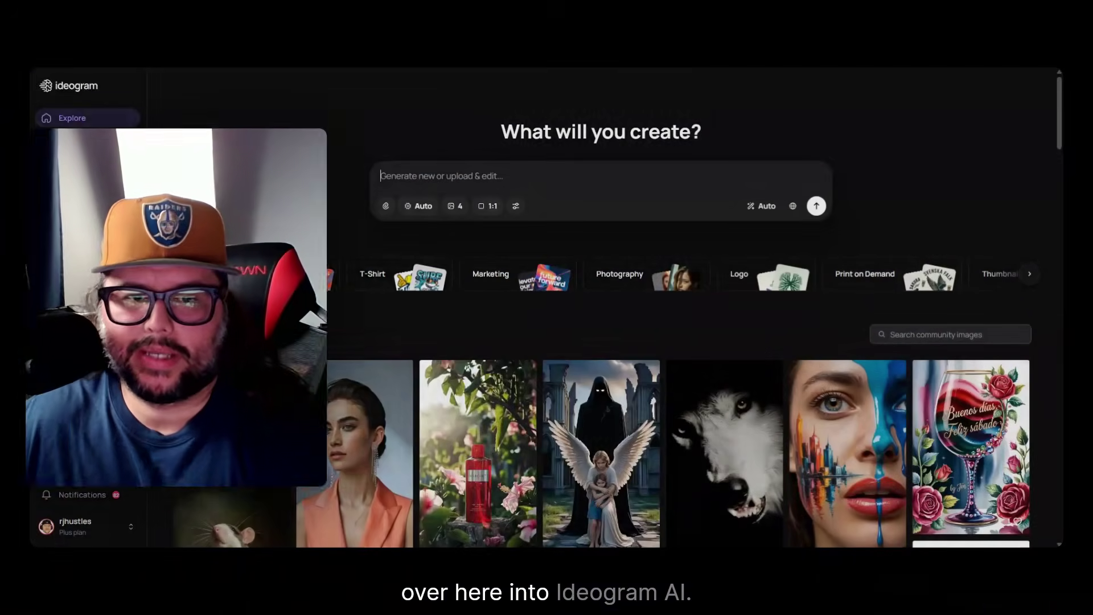
Step: Switch to Ideogram, enter the copied Clean & Corporate prompt, and generate four images at 1:1
key(ctrl+v)
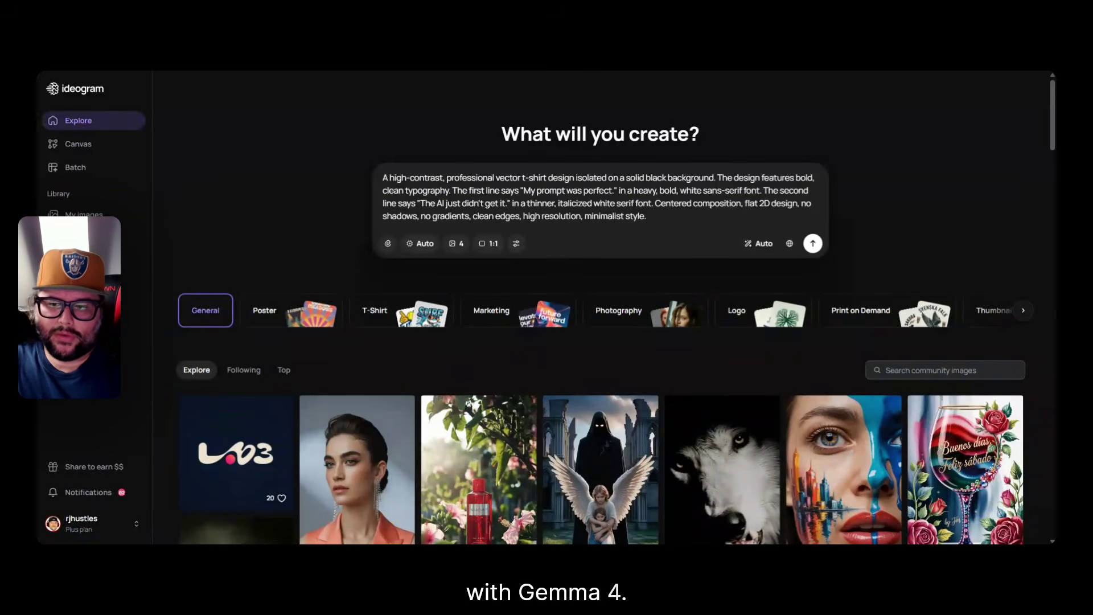
click(813, 244)
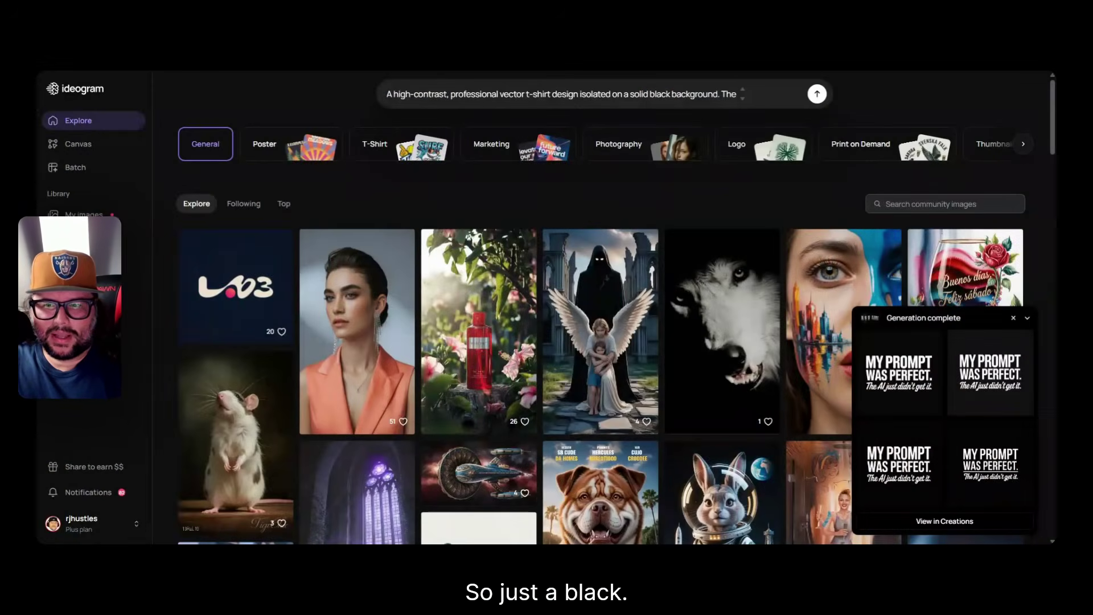
Step: Check the submitted prompt's wording, open the first generated t-shirt design, and compare it with the second and third variations
click(651, 95)
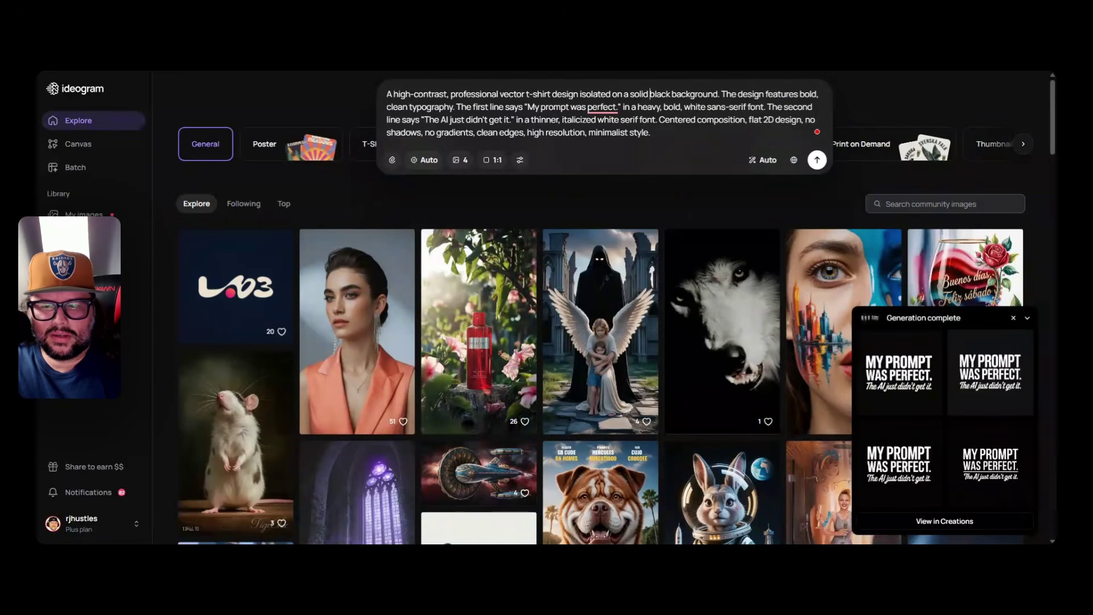
click(894, 376)
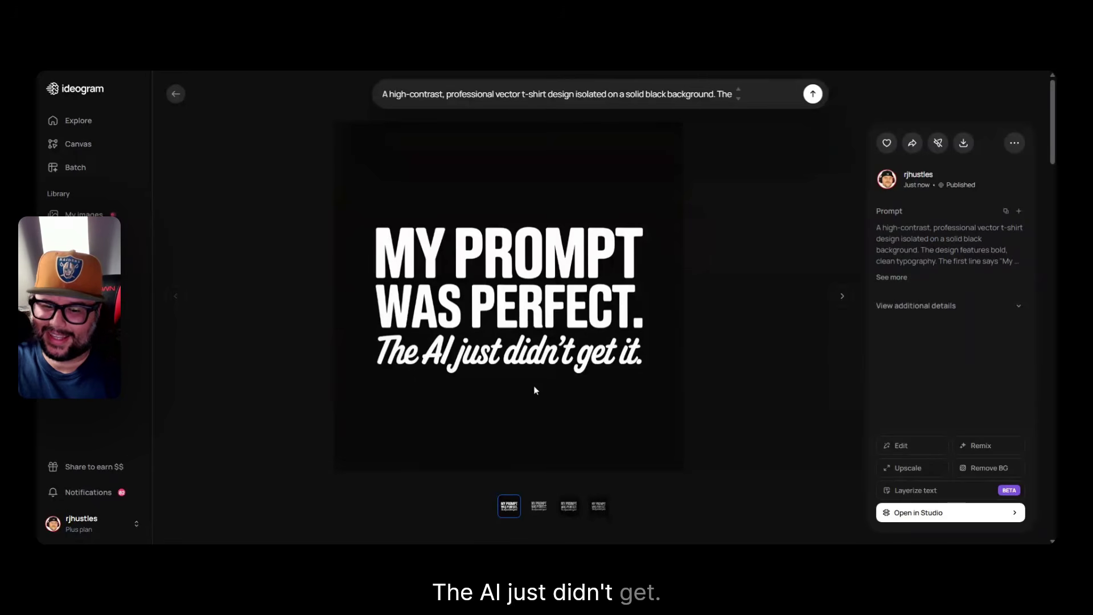
click(539, 513)
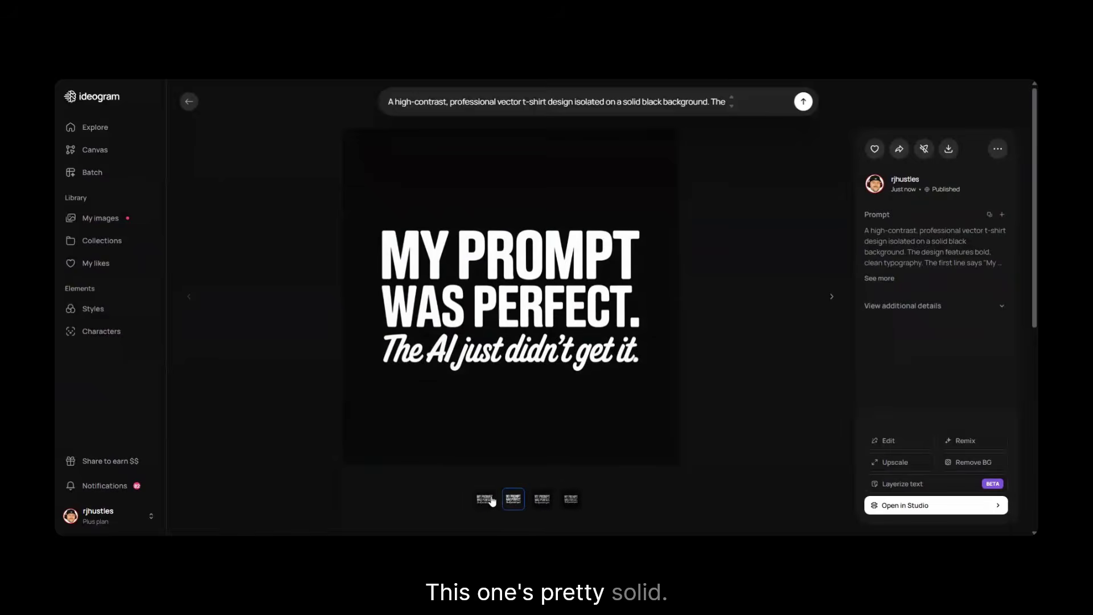
click(541, 503)
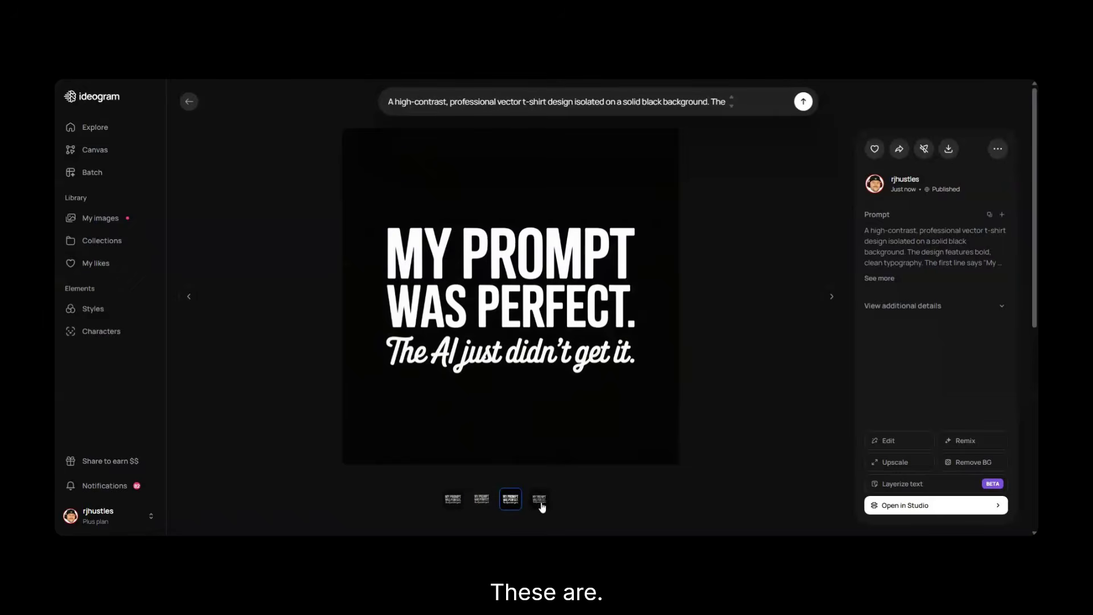
Step: View the fourth t-shirt variation and return to the first one
click(542, 507)
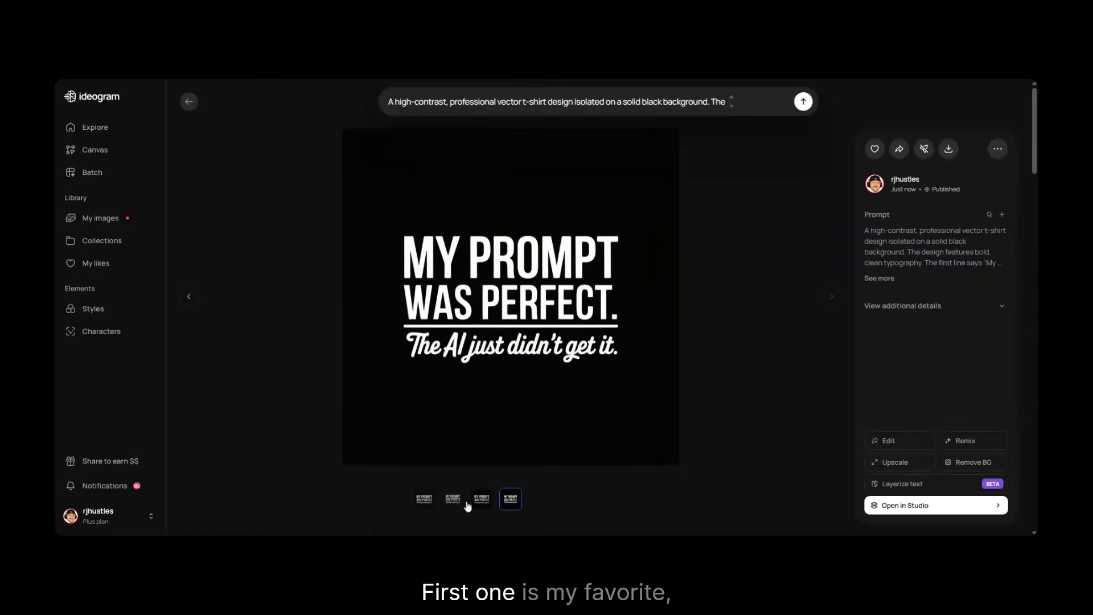
click(430, 501)
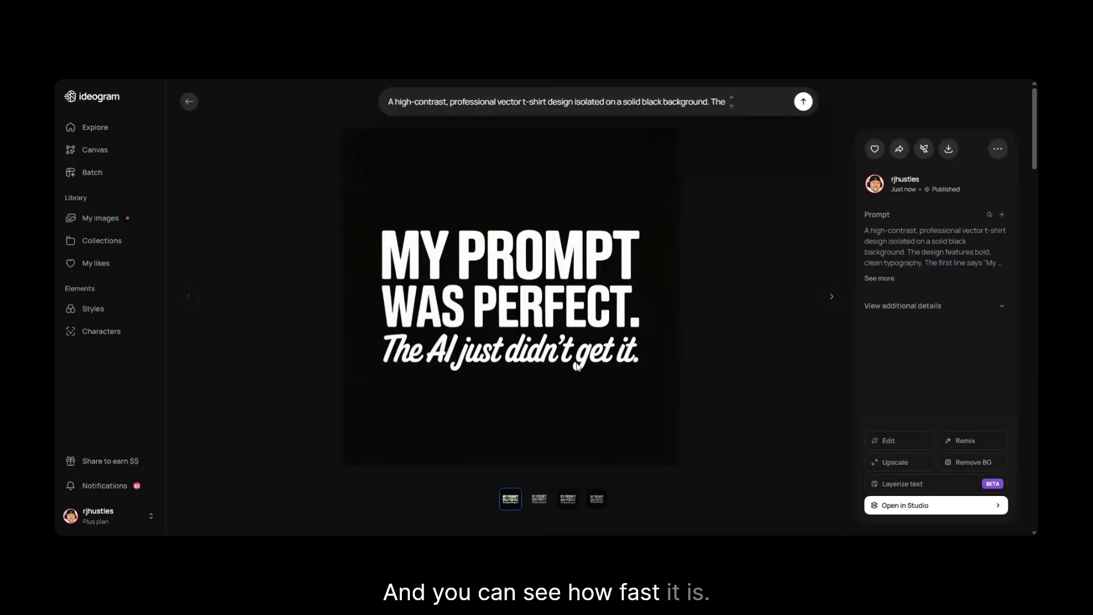
Step: Append "Transparent background" to the end of the existing prompt and generate four new images at 1:1
click(631, 105)
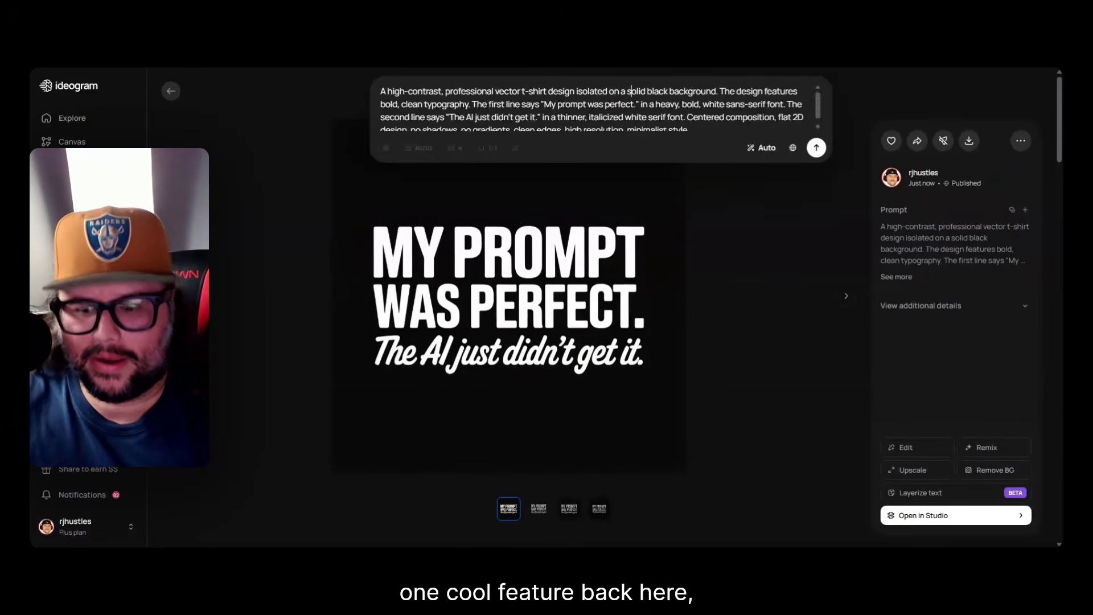
text(Trans)
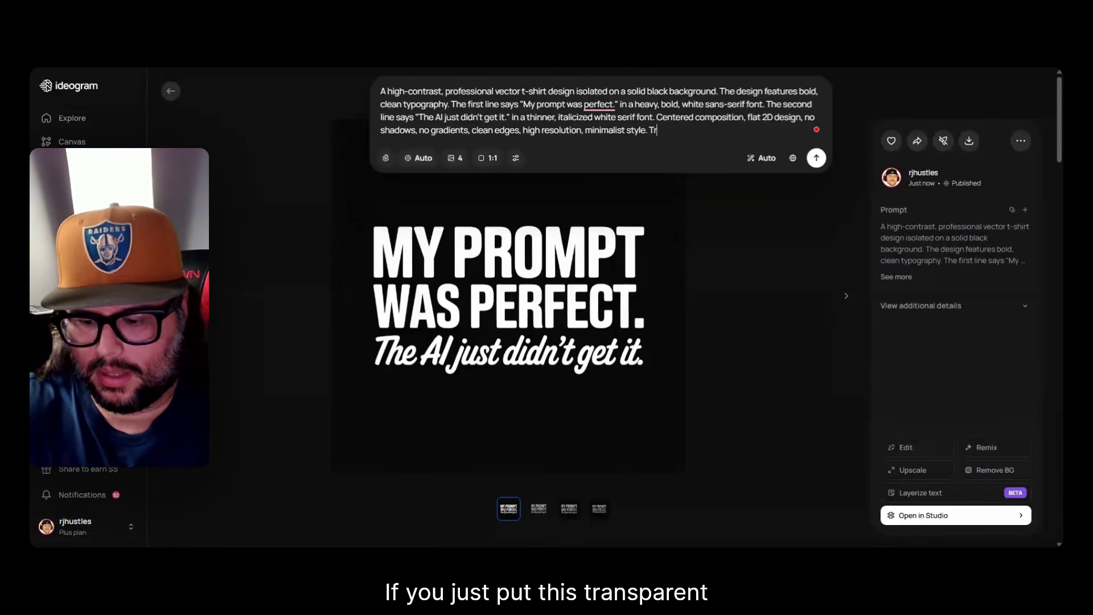
text(parent background)
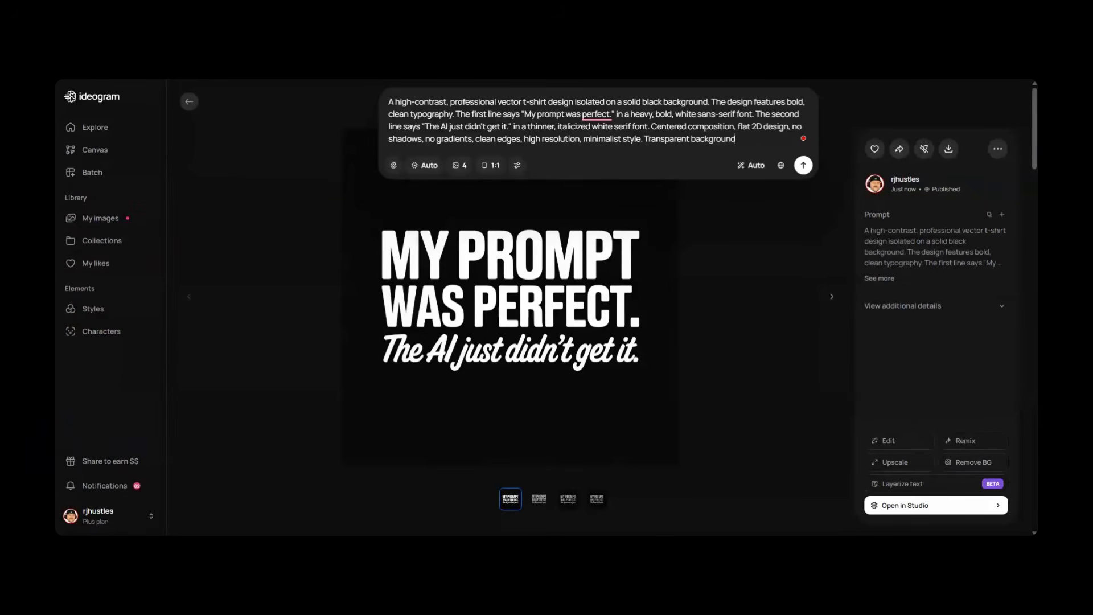
key(Return)
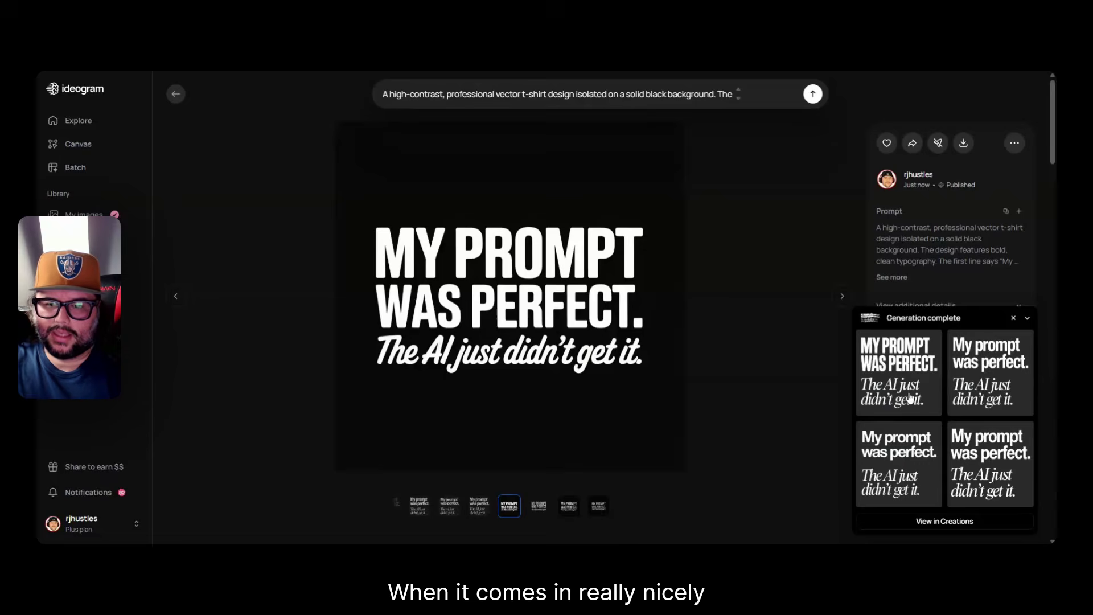
Step: Open the first newly generated transparent design, compare it with its other variations, and return to the first design of the original batch
click(909, 398)
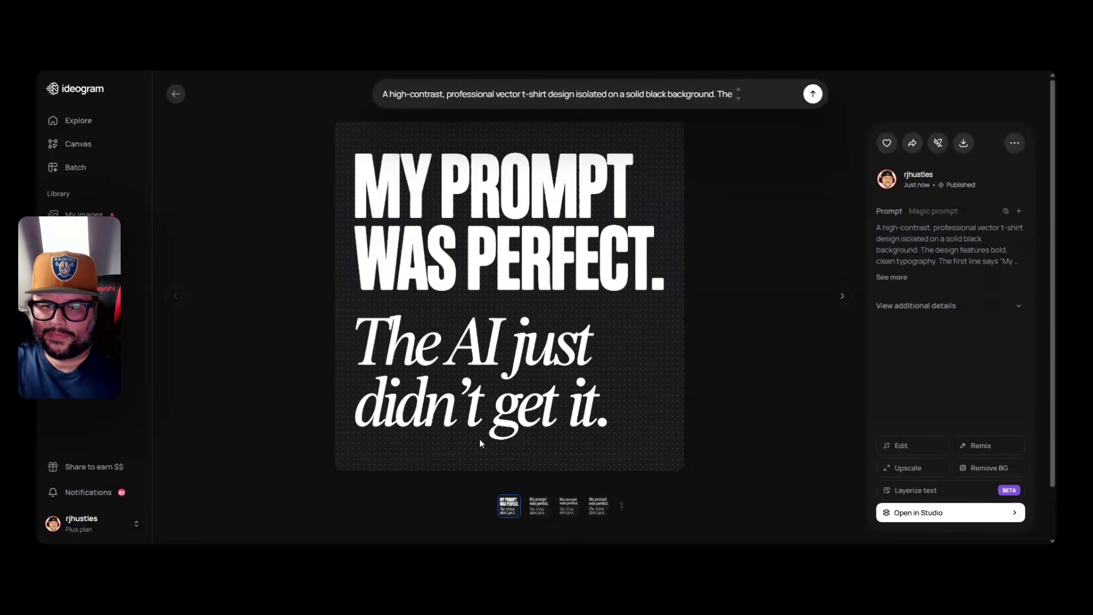
click(539, 509)
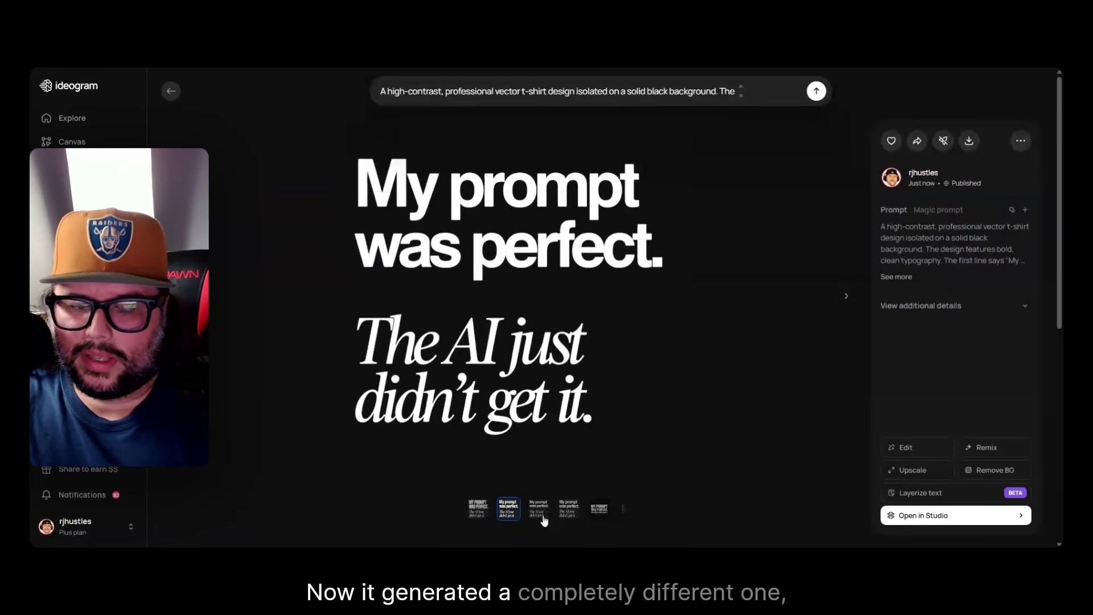
click(541, 509)
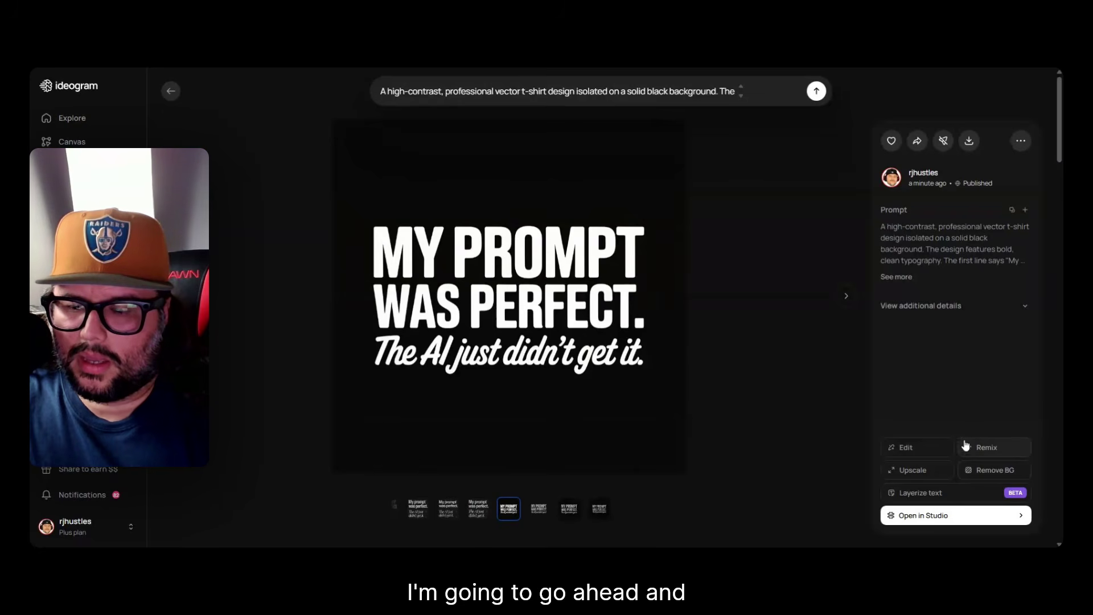
Step: Remove the background from the first original design and download the result upscaled to 2K
click(989, 472)
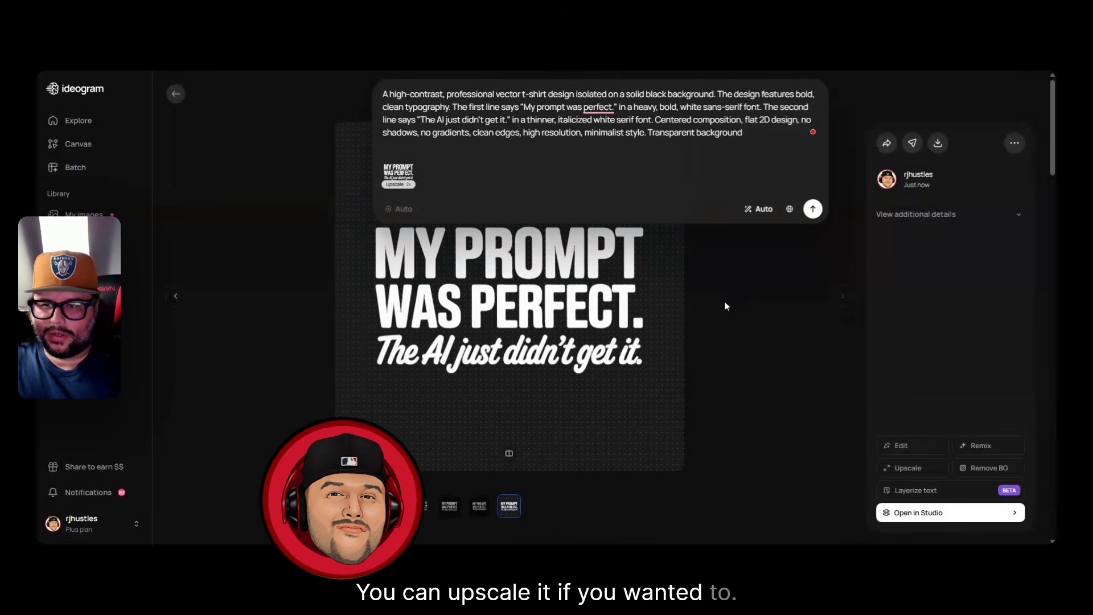
click(822, 357)
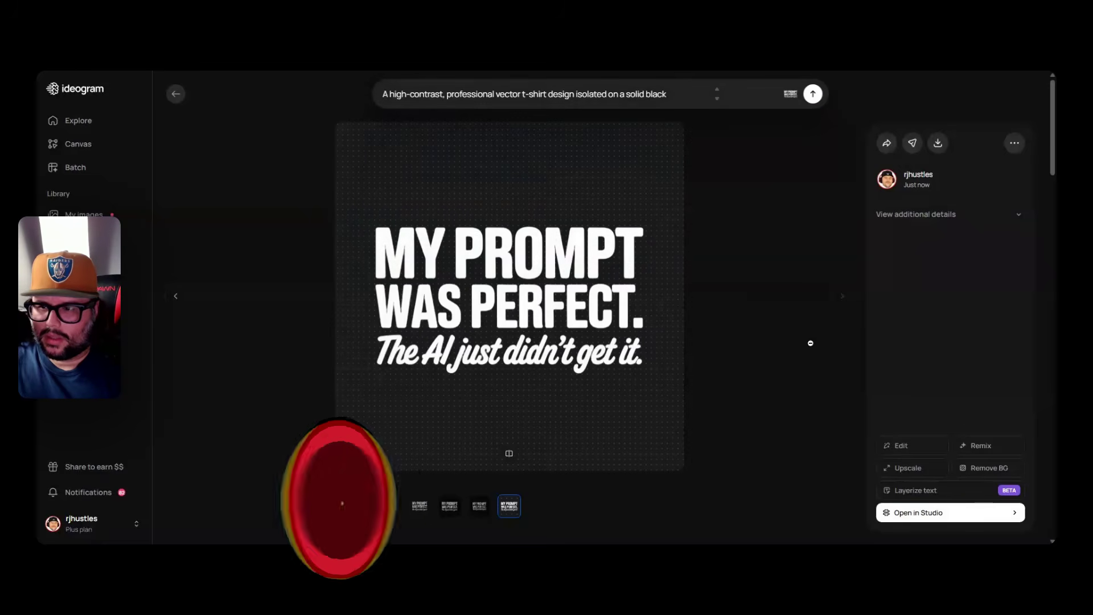
click(939, 146)
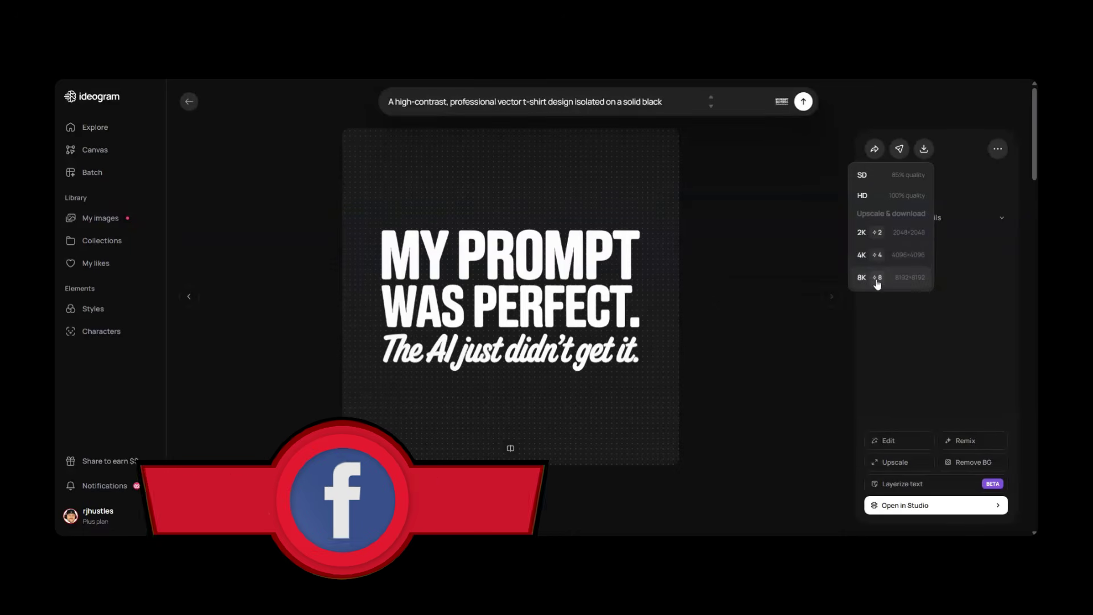
click(896, 238)
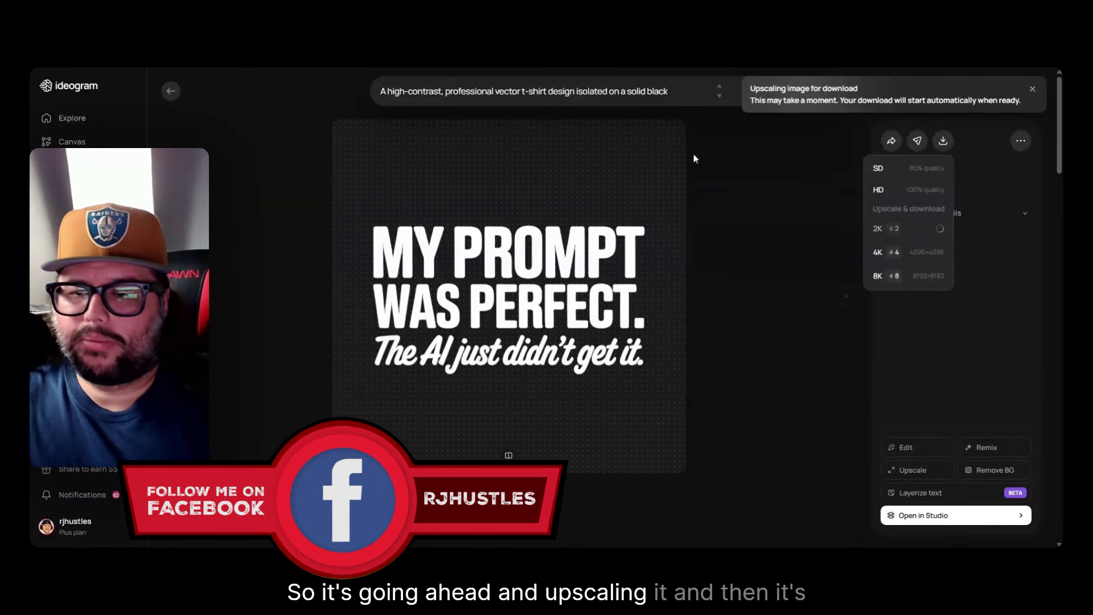